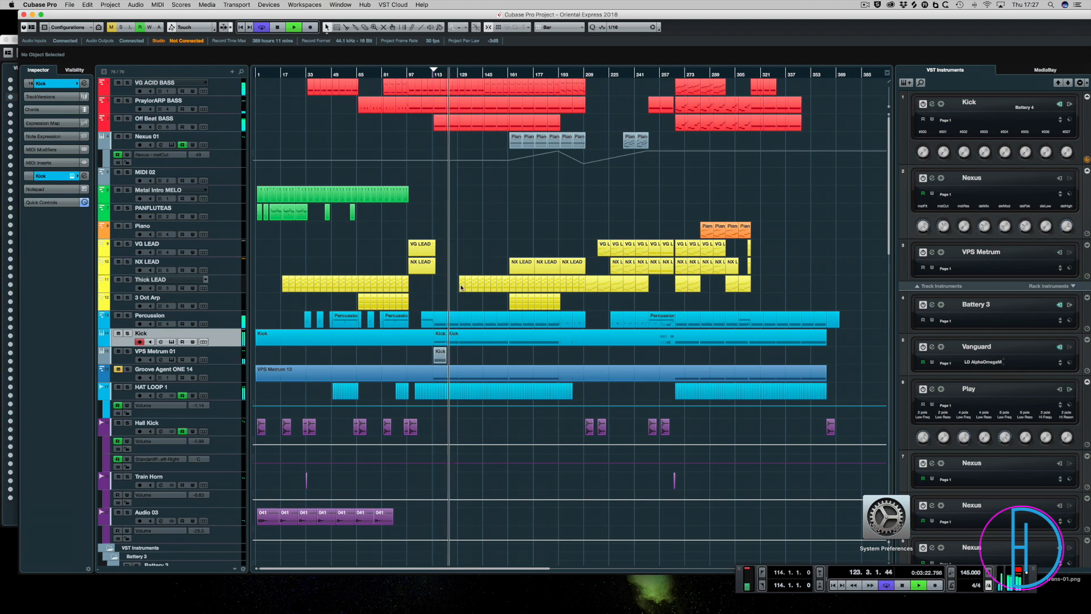
Play back the arrangement from about bar 114, where the off-beat bass enters, and stop playback.
key(space)
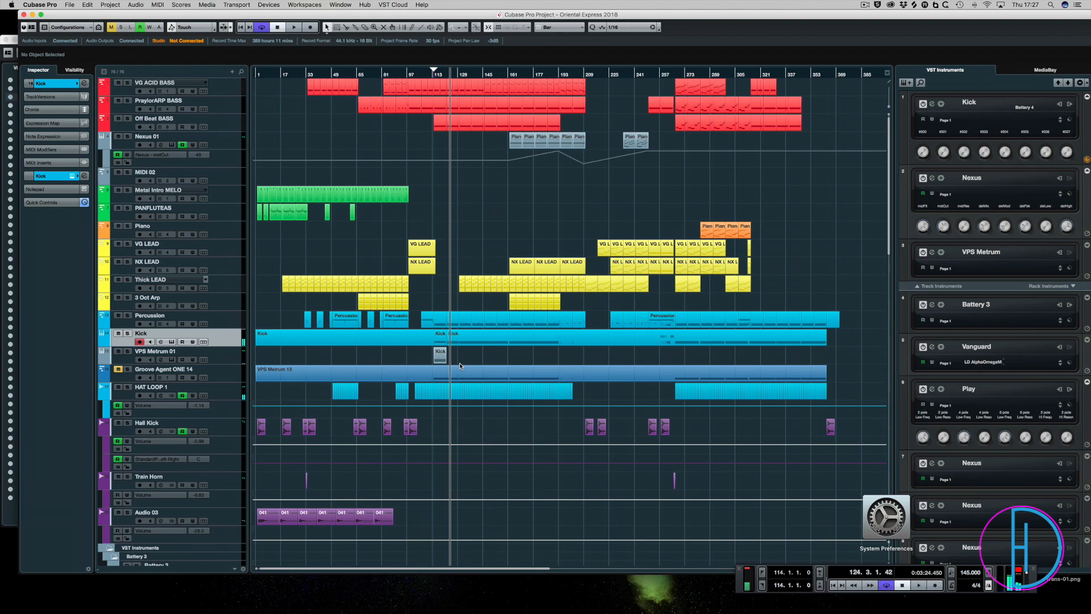
click(434, 73)
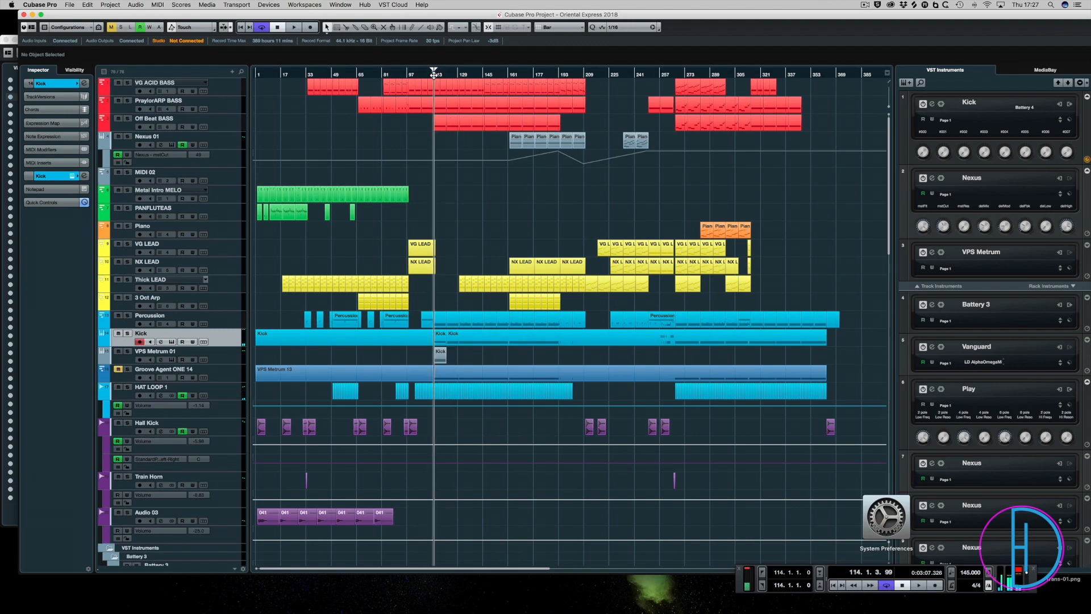
key(space)
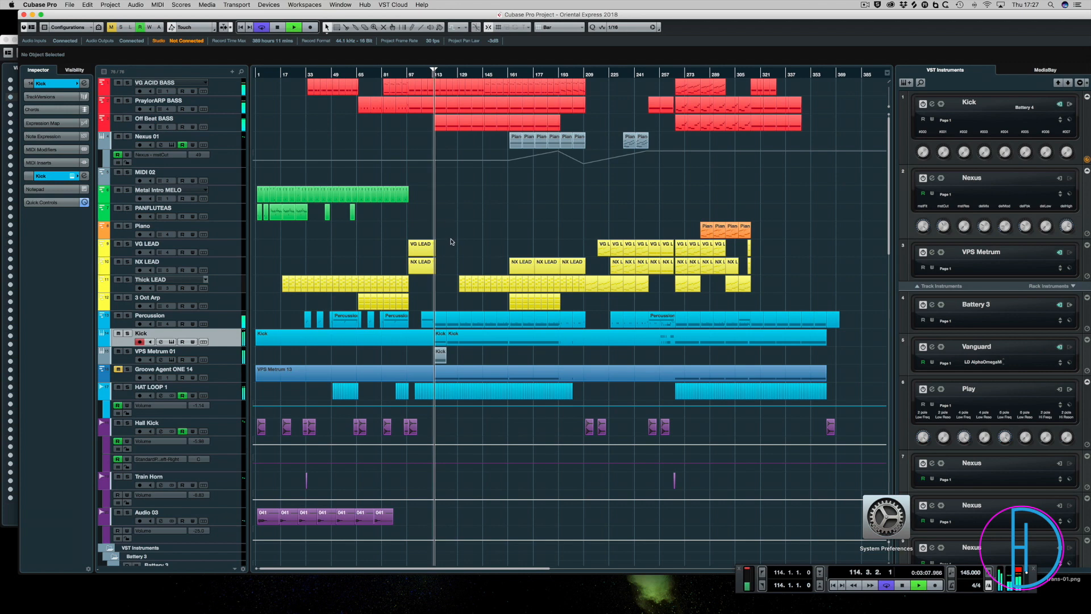
click(446, 74)
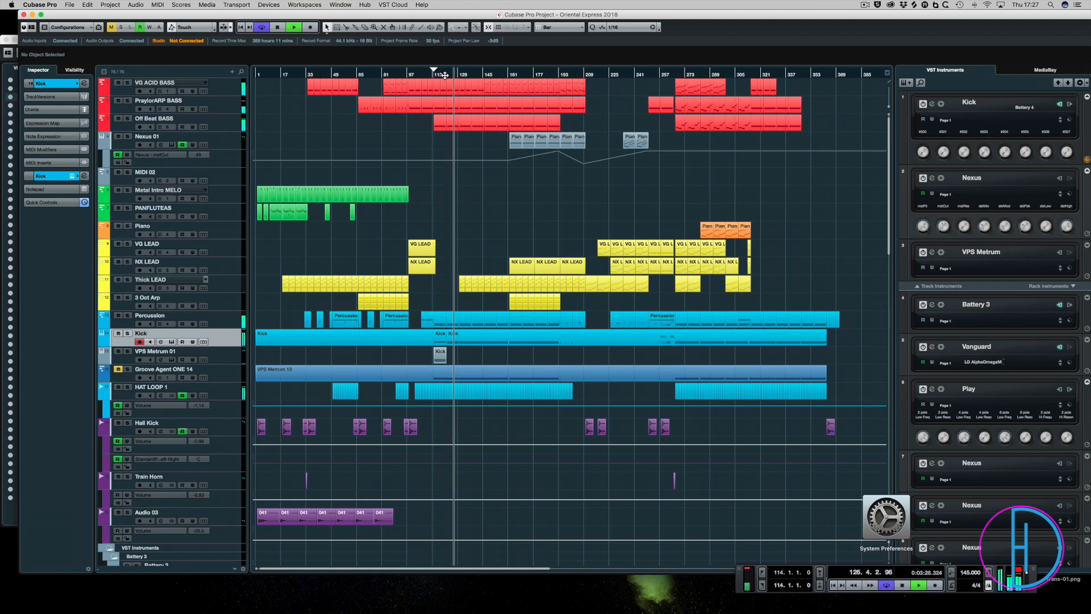
key(space)
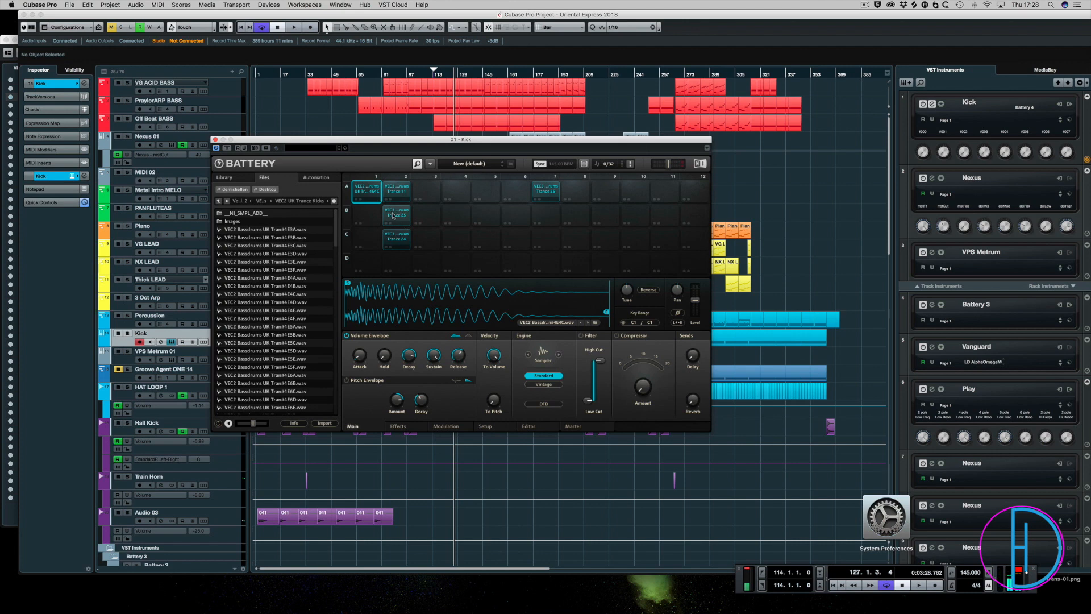
Compare the waveforms of the kick samples in Battery cells A1 and B2, and audition cells A1 and A7.
click(392, 215)
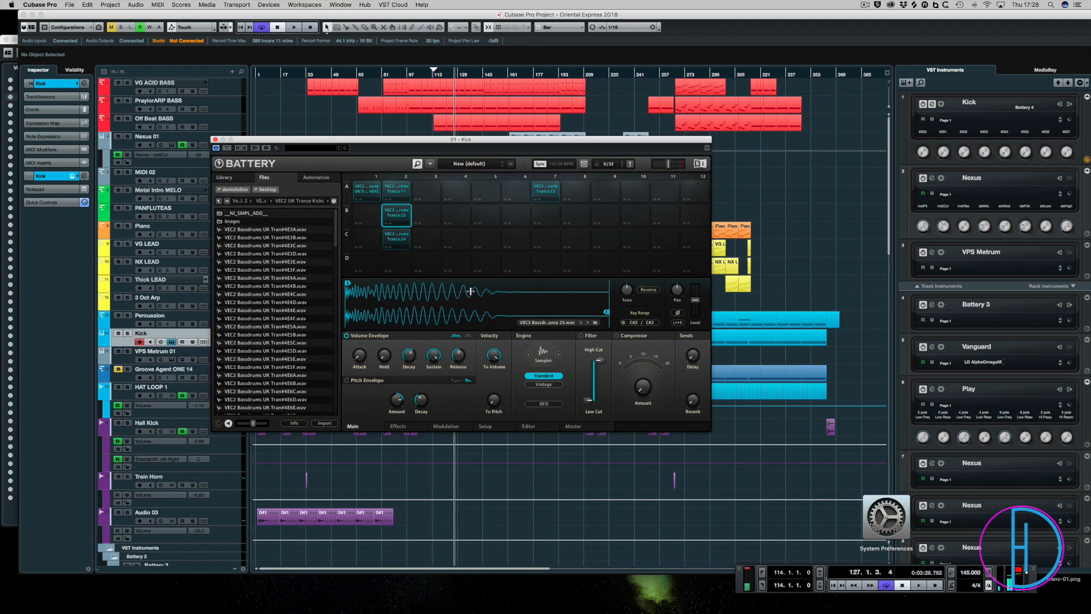
click(370, 193)
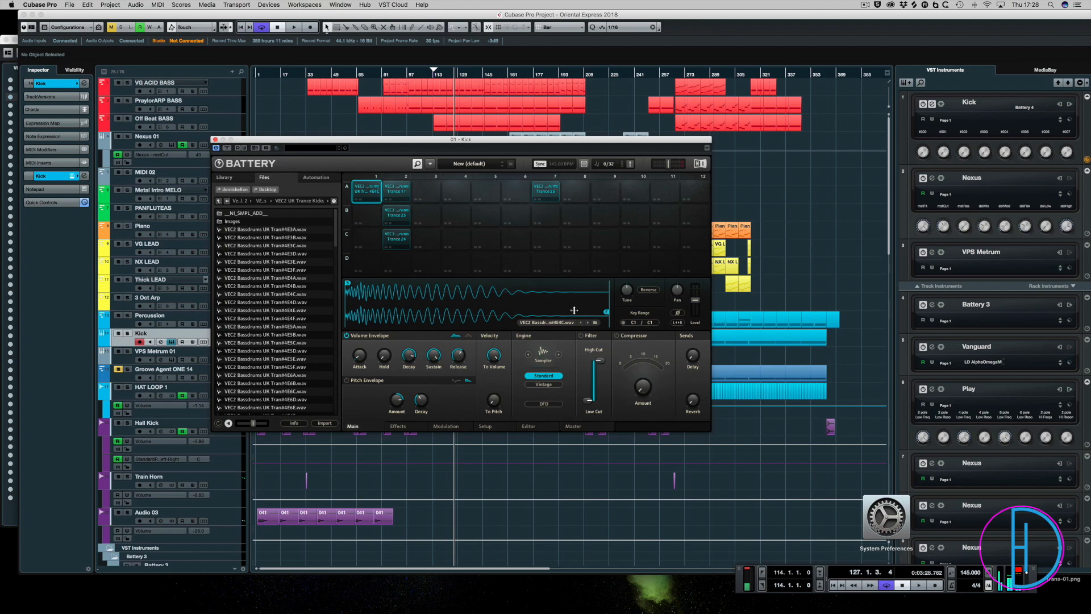
mouse_move(458, 360)
click(396, 214)
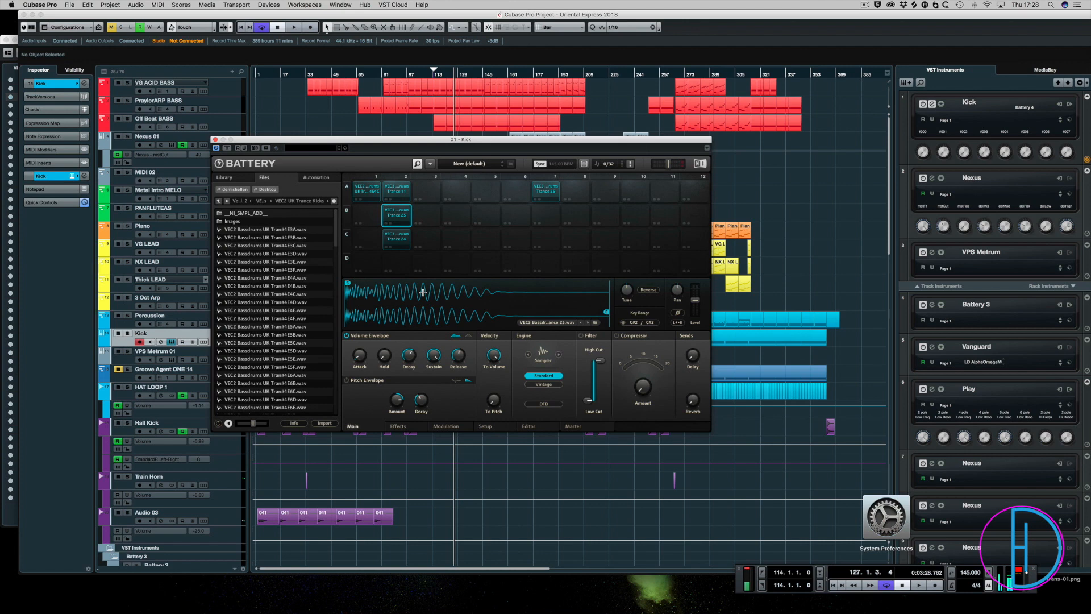
click(366, 192)
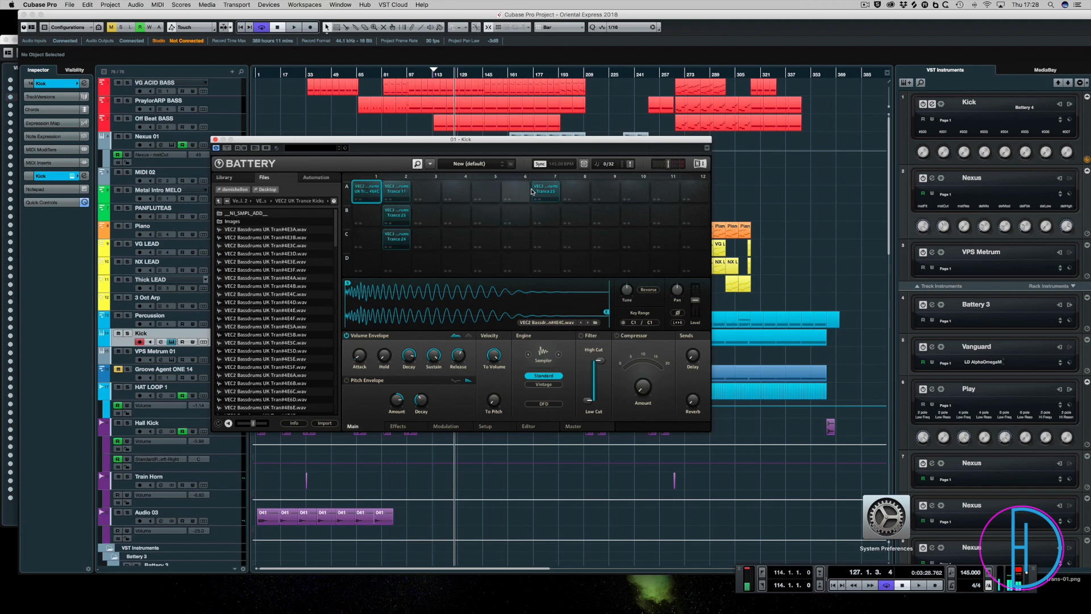
click(373, 189)
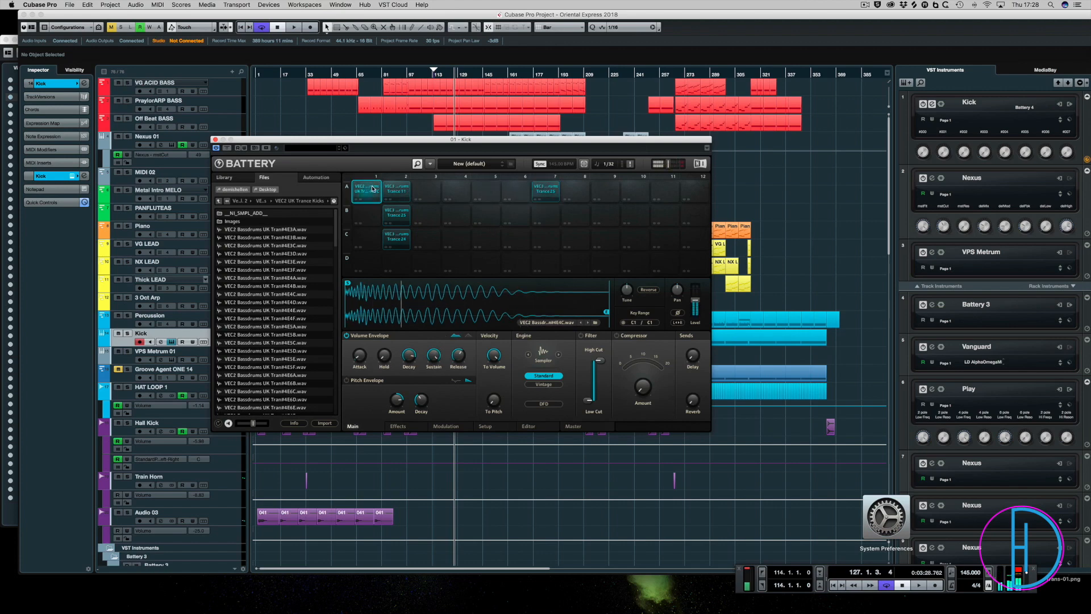
click(534, 192)
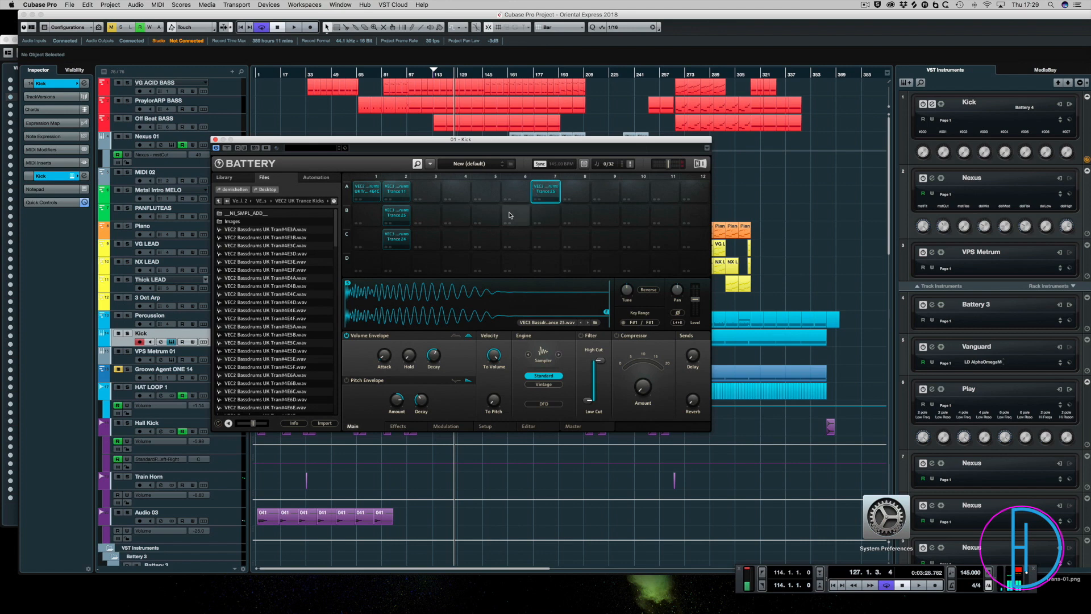
Move the Battery window below the kick track, audition the kick sample in cell A2 and close the instrument.
click(386, 128)
drag(360, 143, 429, 397)
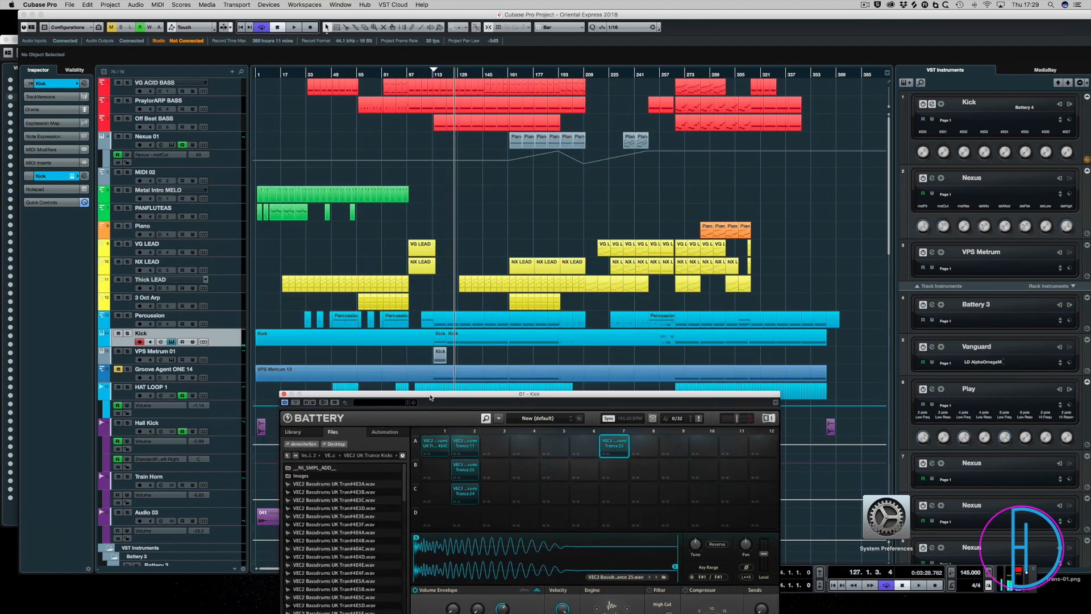
click(463, 446)
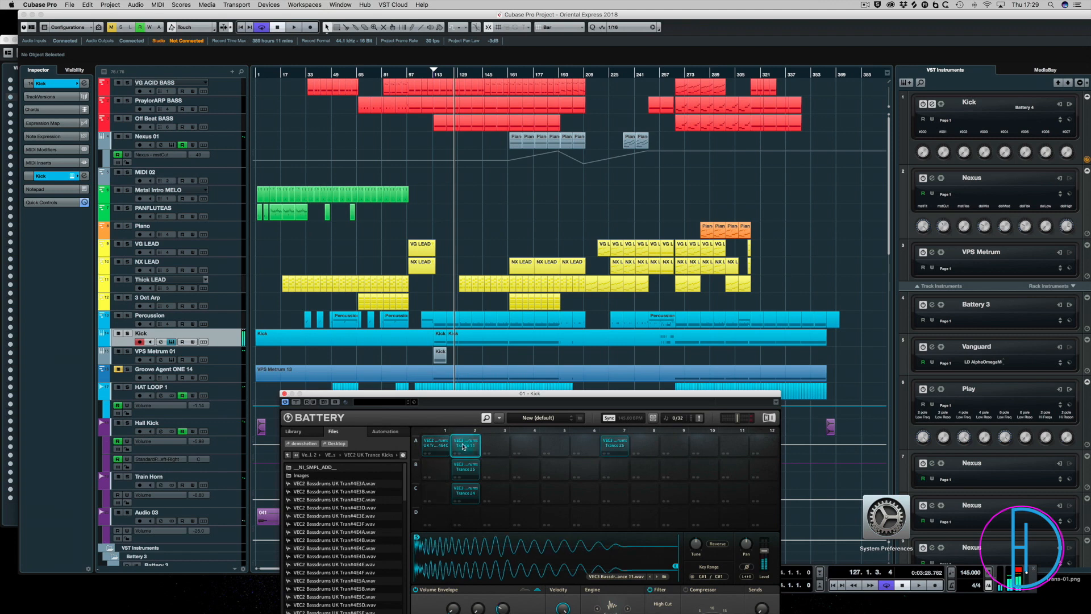
click(284, 394)
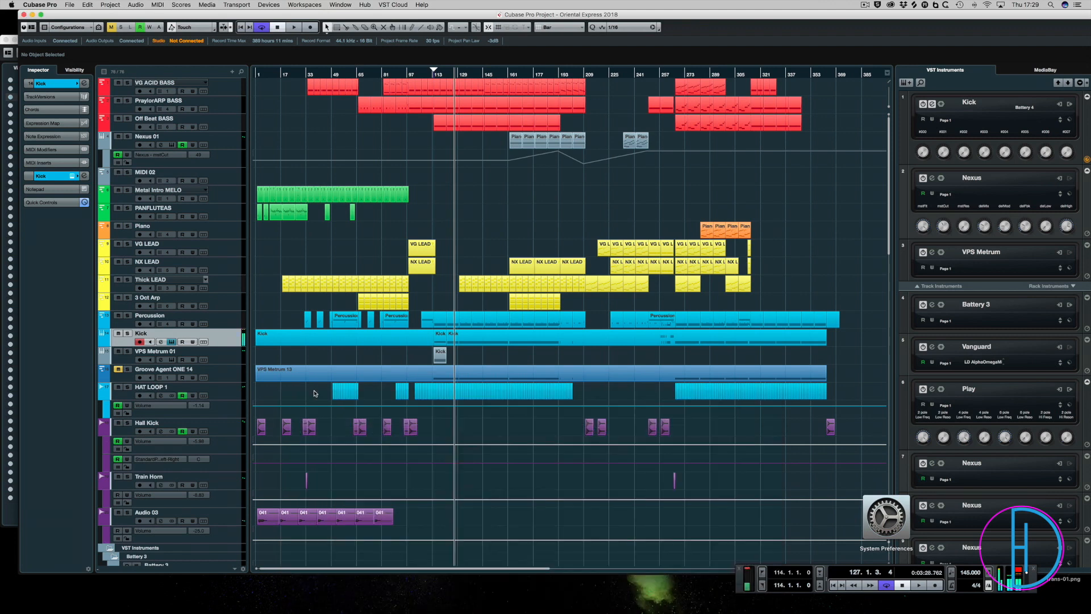
Save the project and set the cycle range to the bass parts from bar 114 to bar 130, with the cursor at its start.
key(super+s)
click(435, 74)
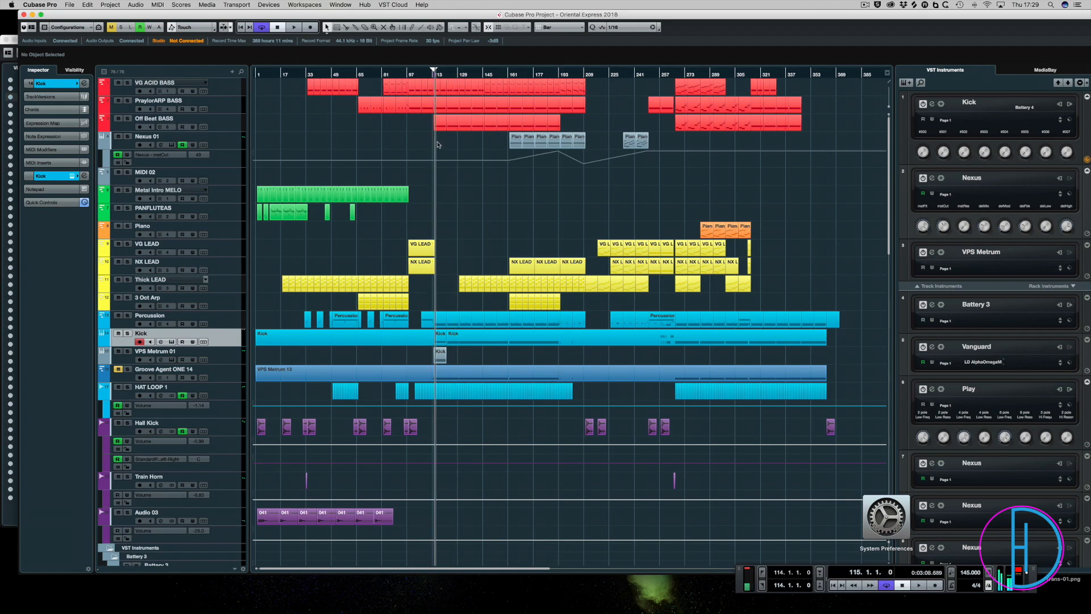
drag(436, 139, 455, 82)
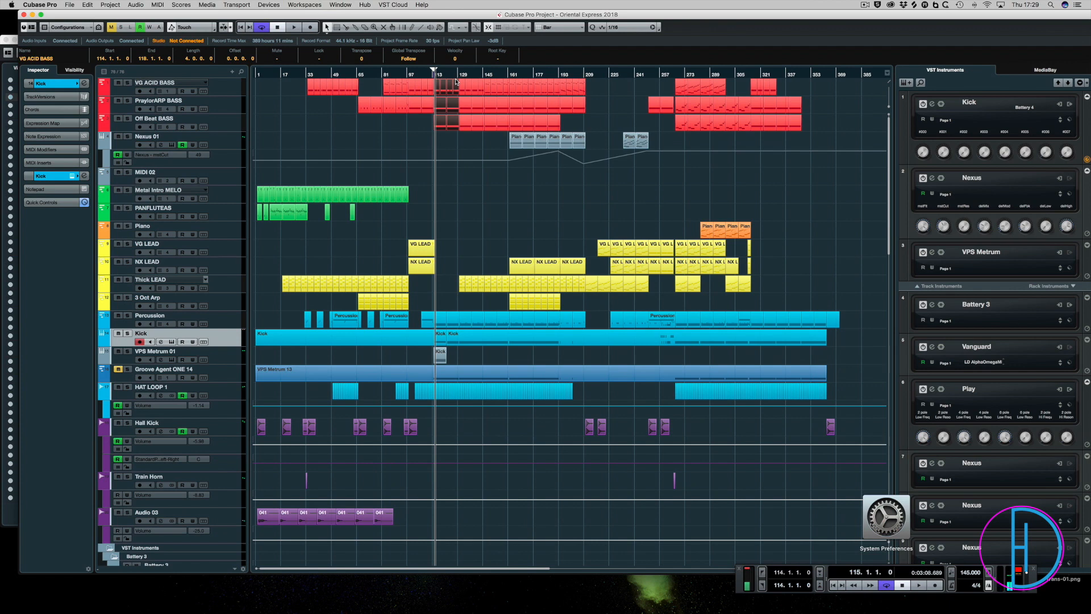
key(p)
key(KP_1)
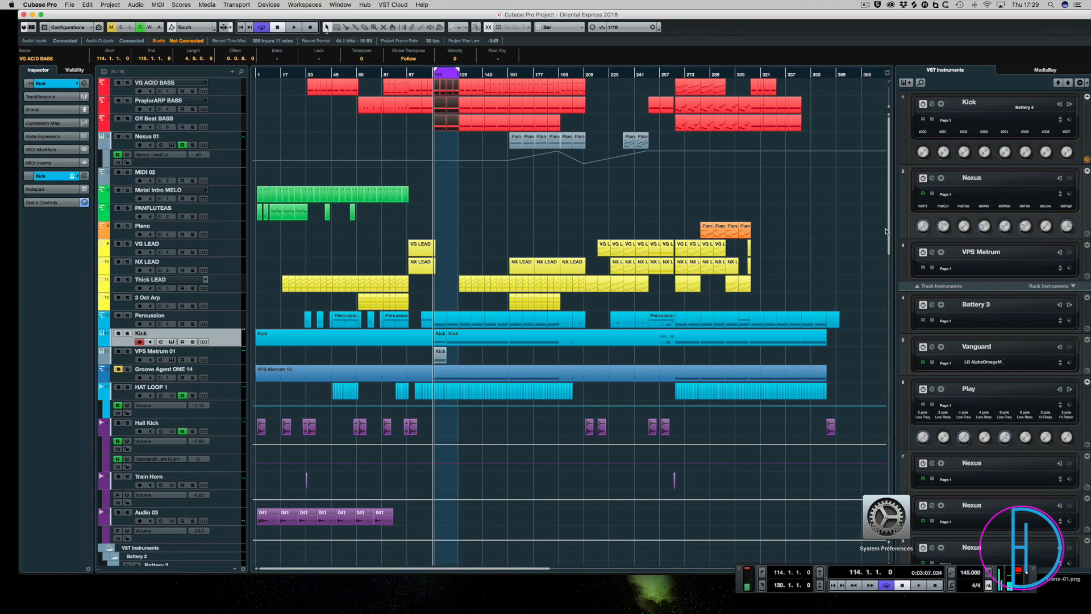
Solo the BASS group in the MixConsole and play the loop briefly with the group's inserts bypassed.
key(F3)
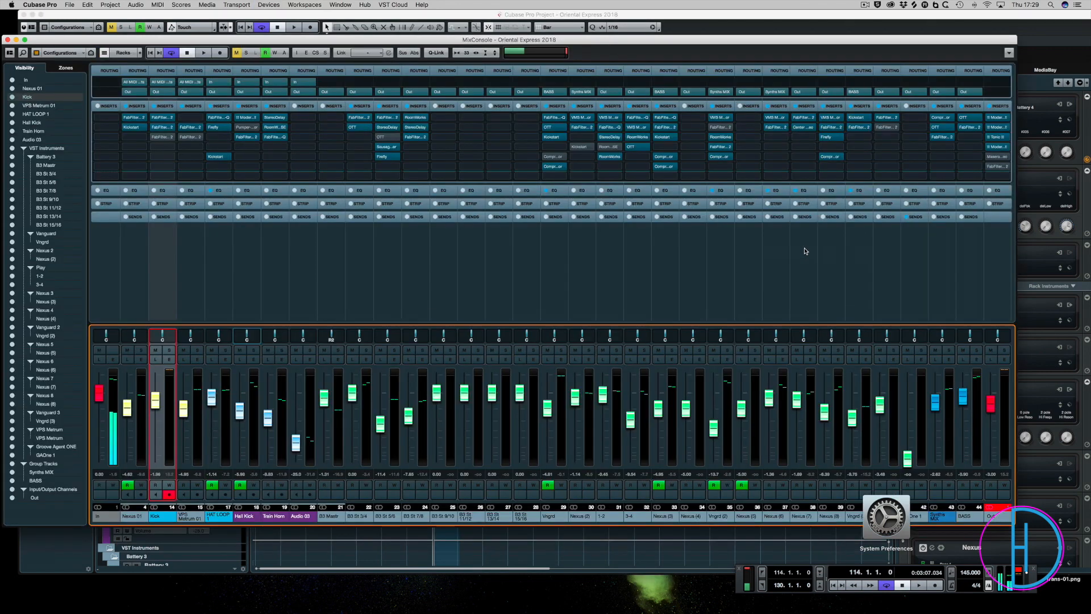
click(976, 351)
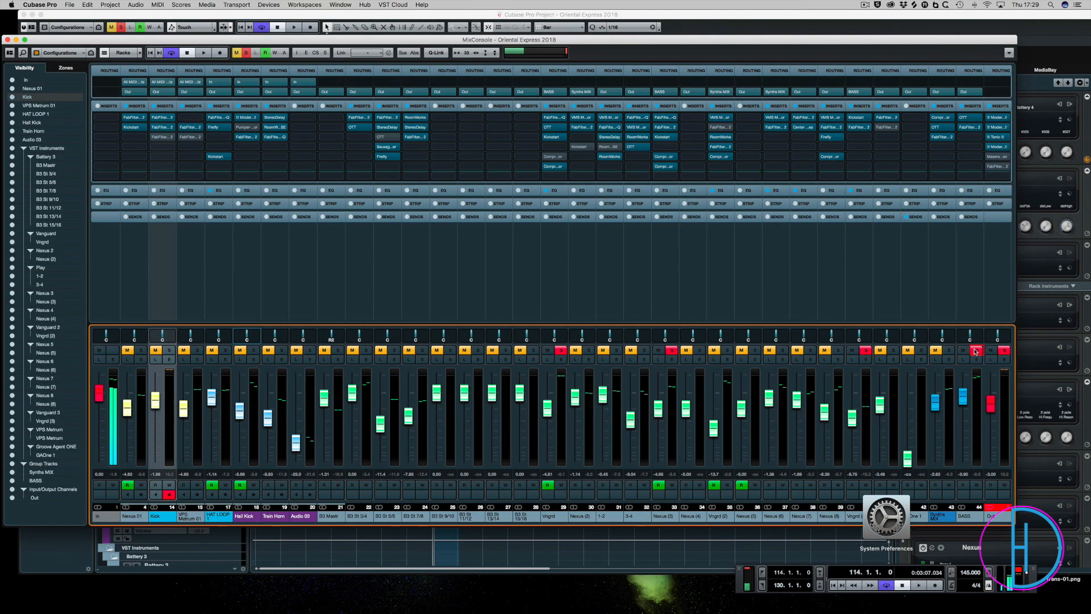
click(964, 108)
key(space)
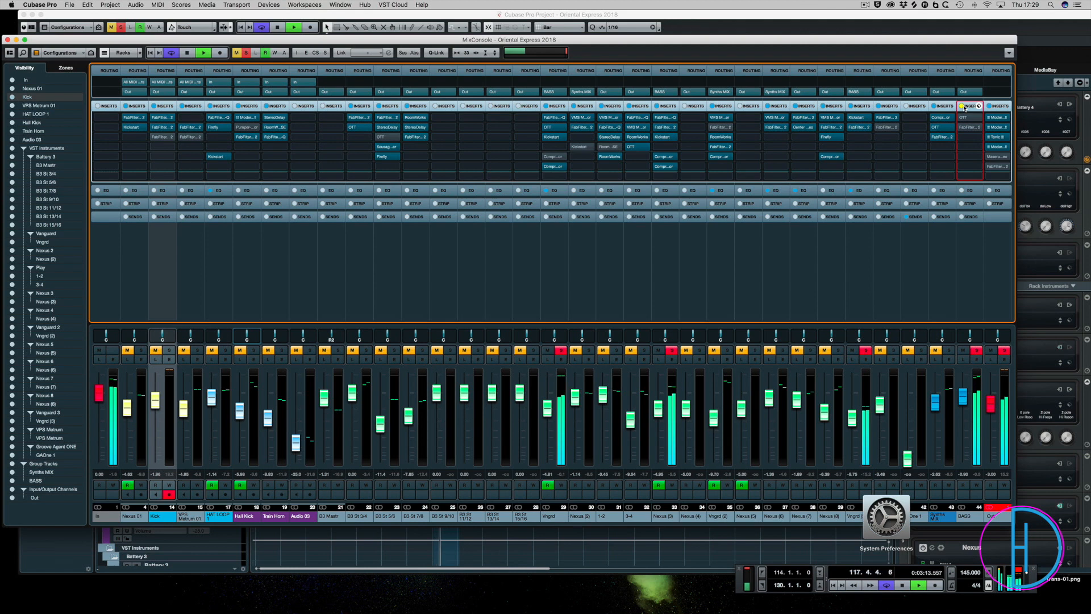
key(space)
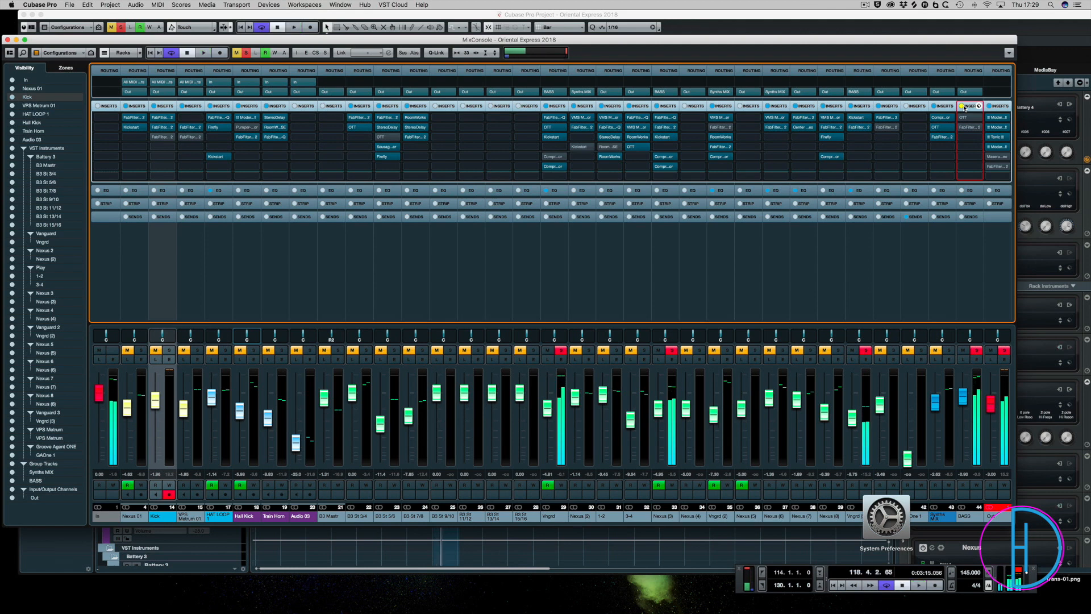
Review the settings of the OTT and FabFilter Pro-Q 2 inserts on the BASS group.
mouse_move(966, 118)
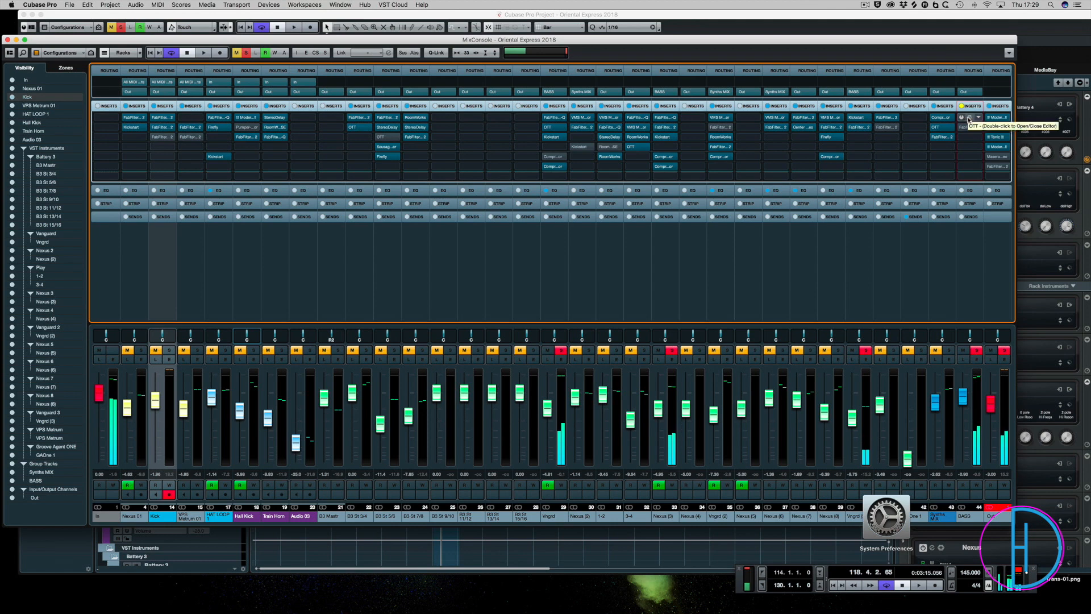
click(969, 118)
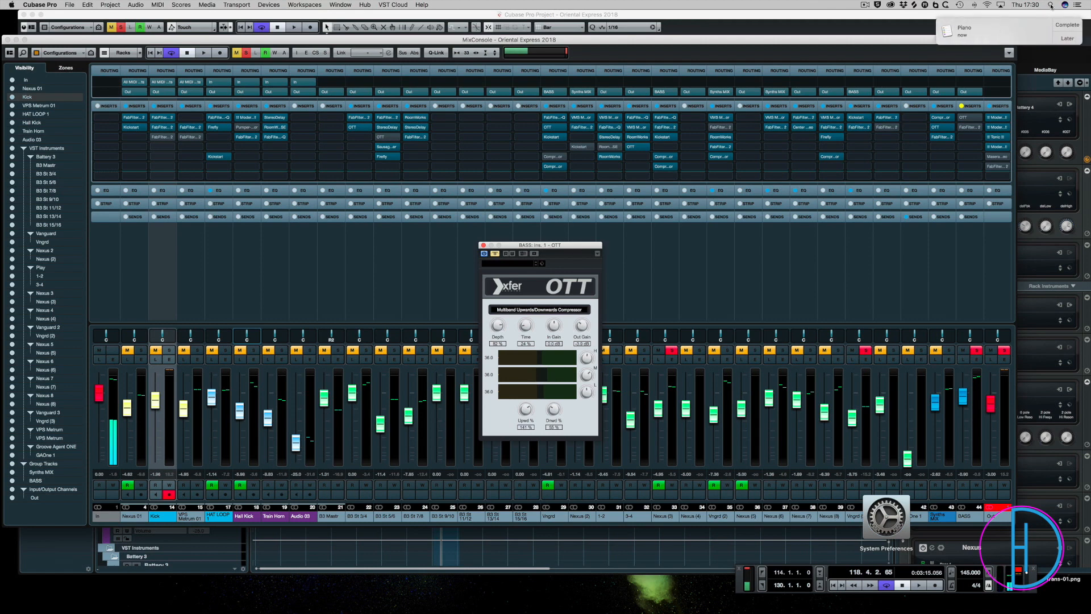
click(987, 5)
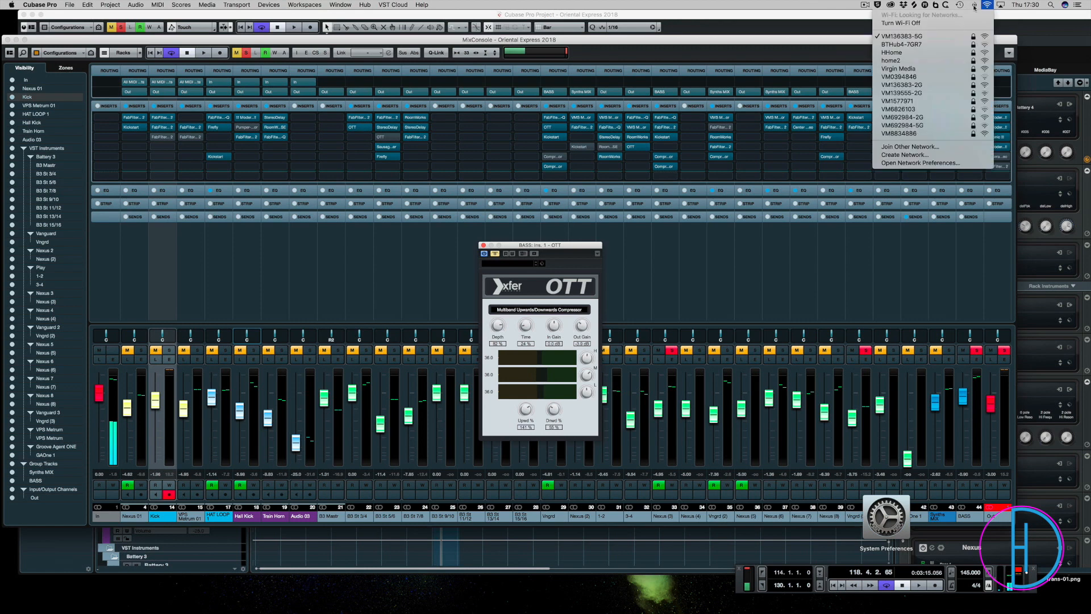
click(797, 280)
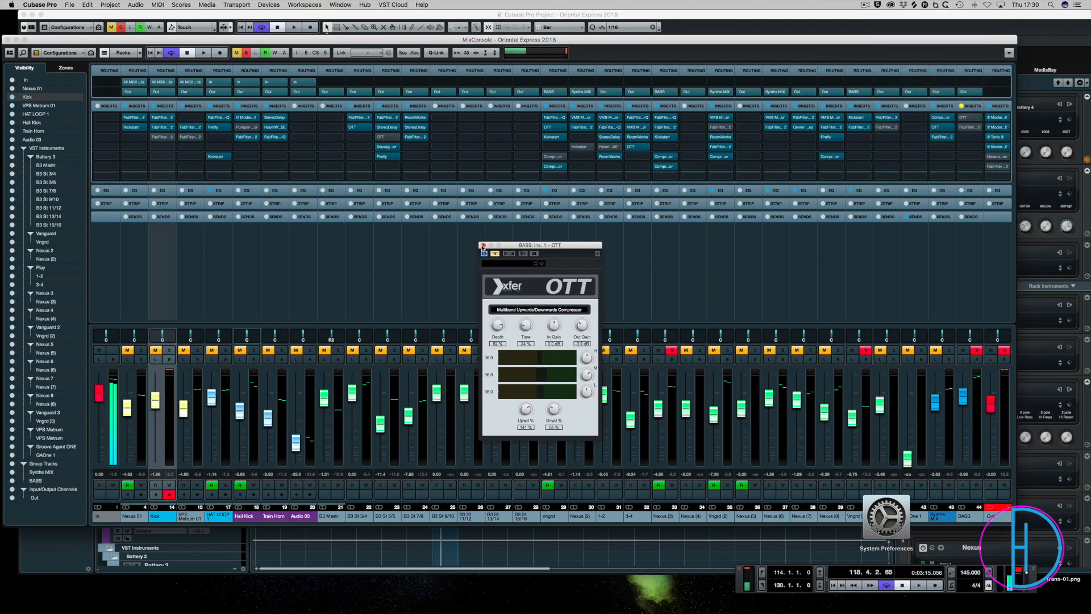
click(483, 245)
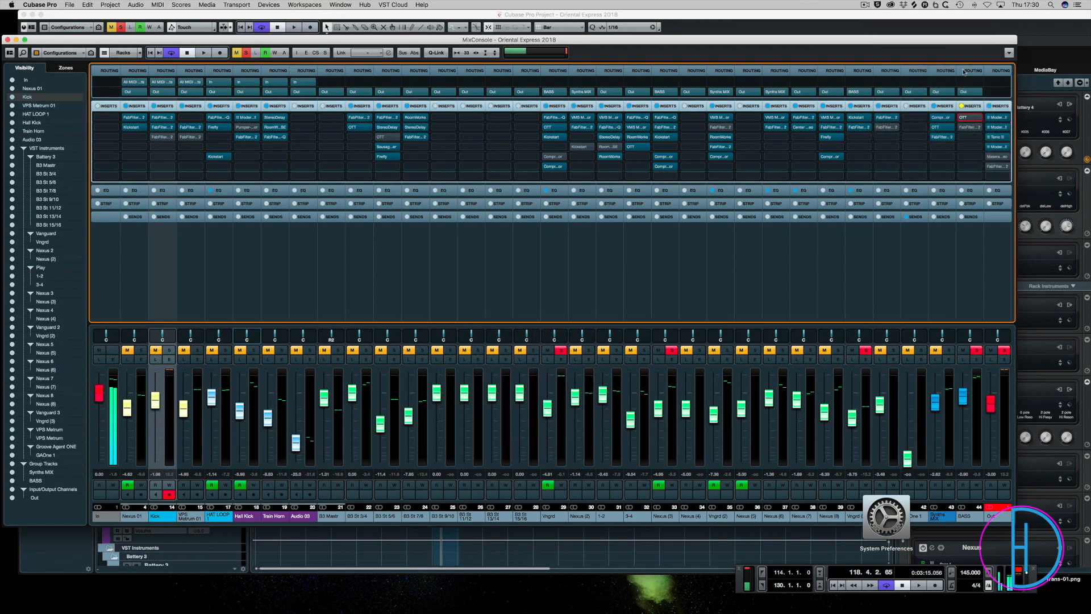
click(969, 128)
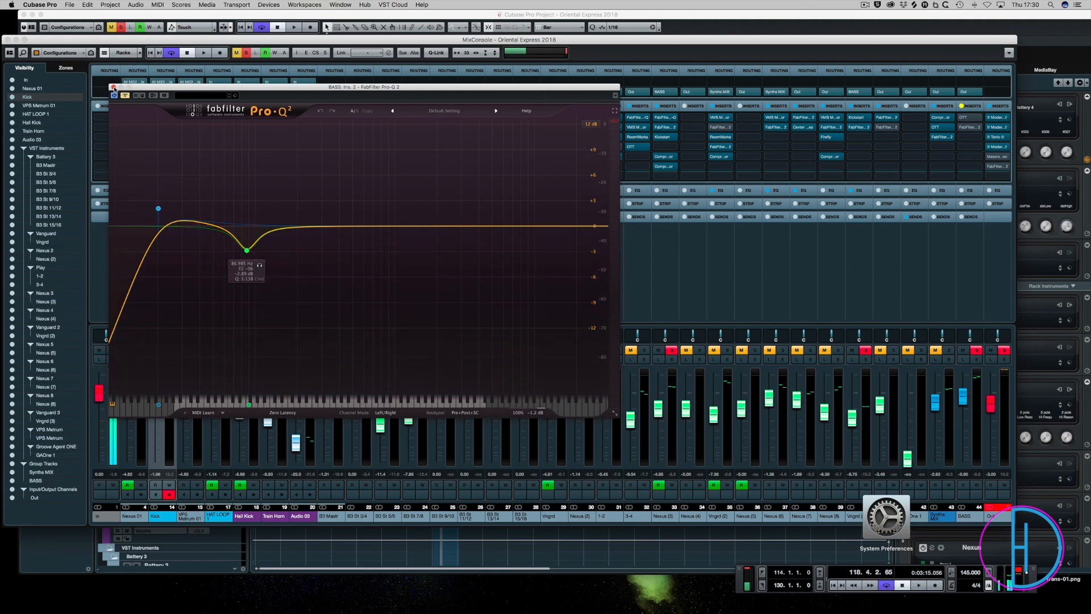
click(970, 127)
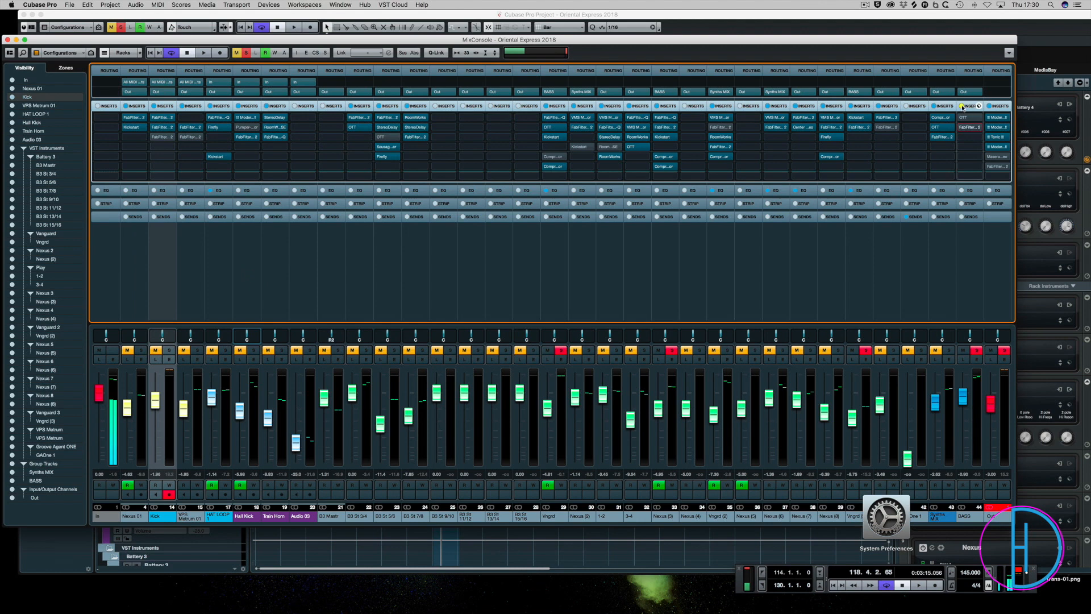
During loop playback, reactivate the BASS group's inserts and add the Kick channel to the solo.
key(space)
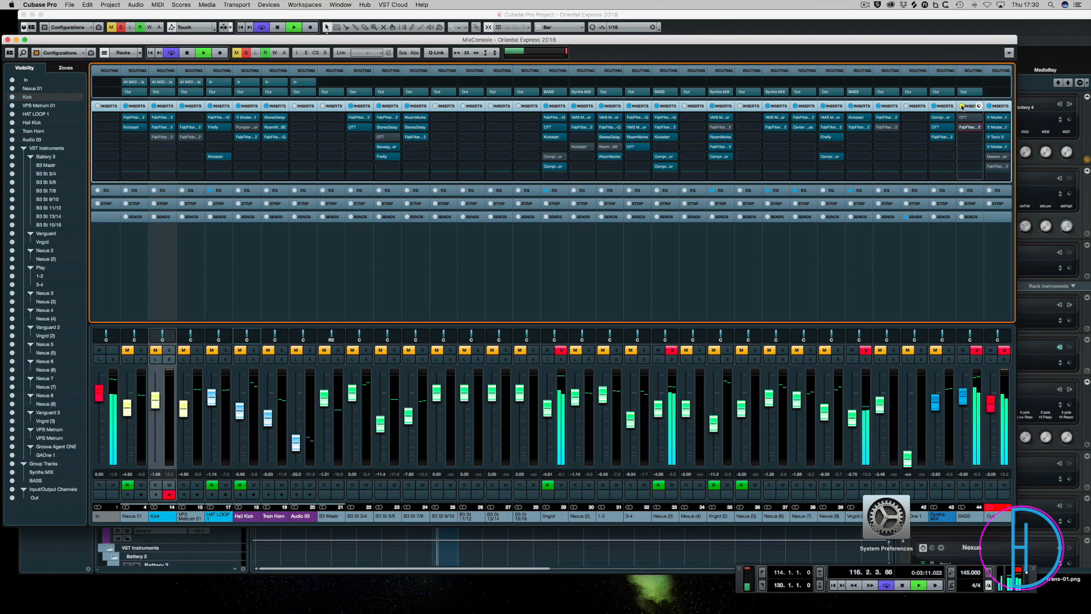
click(962, 106)
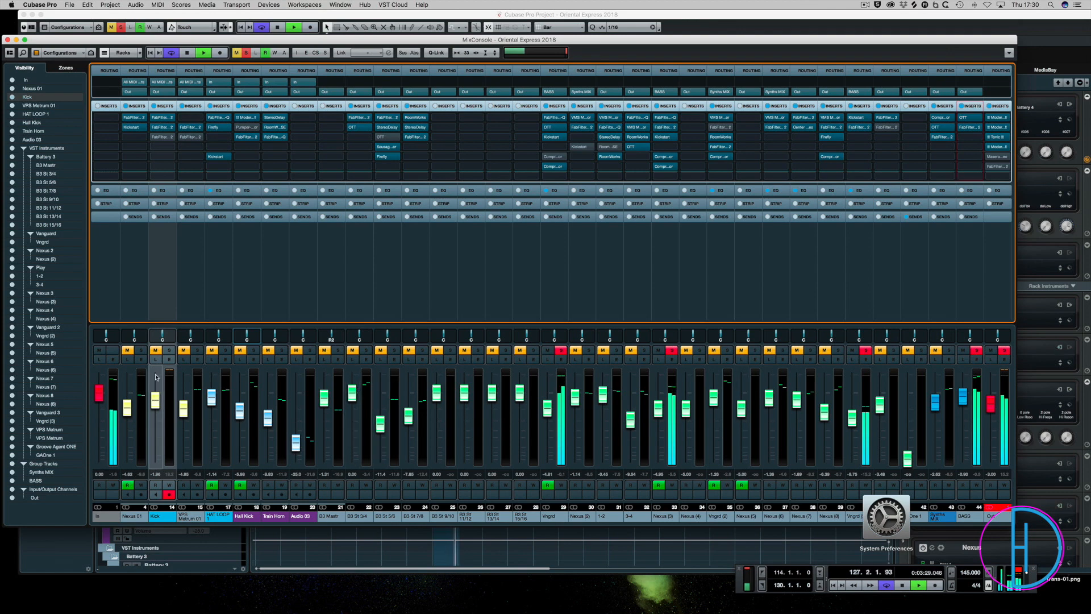
click(169, 350)
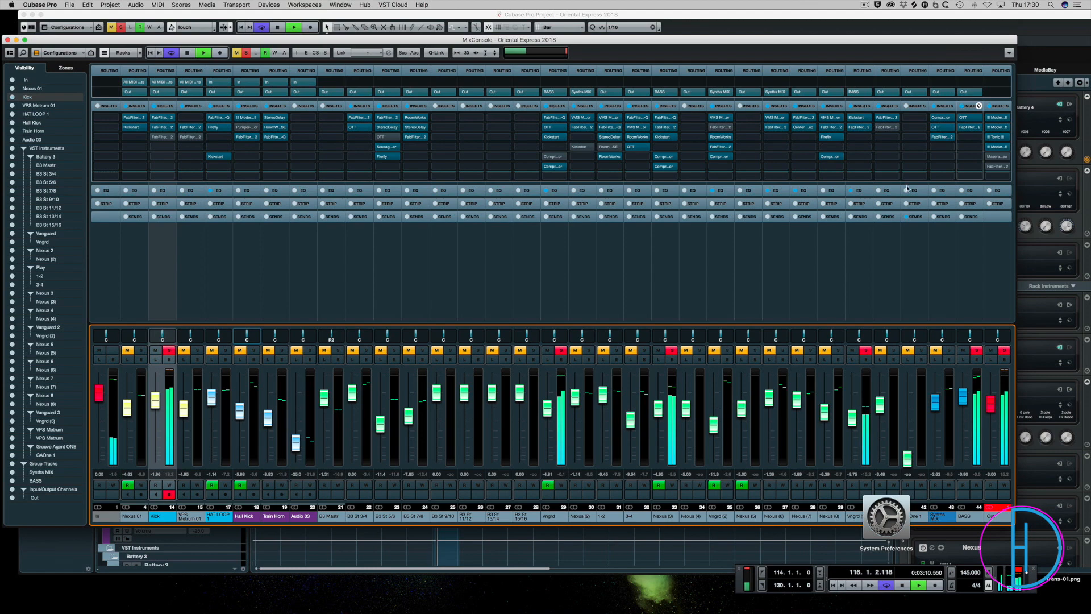
Set the cycle range to the Percussion part from bar 122 to bar 130 and bypass the BASS group's inserts.
key(F3)
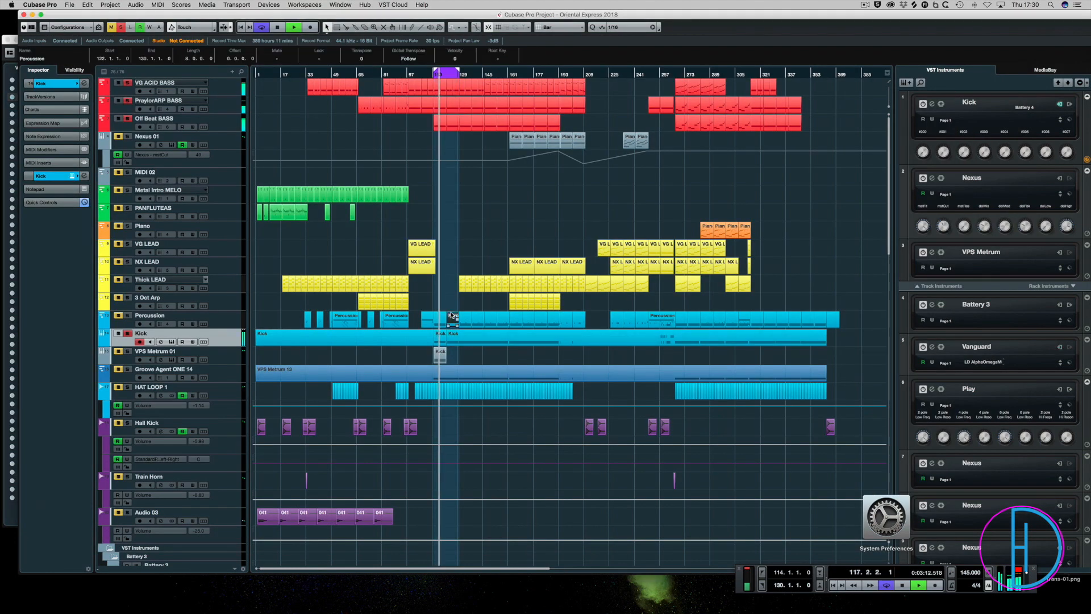
key(p)
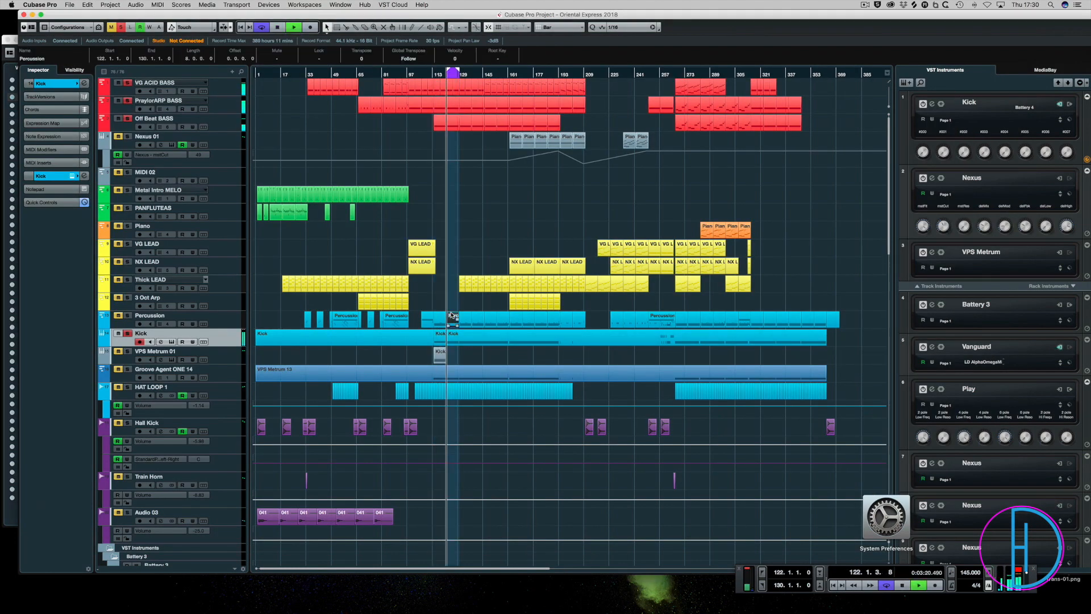
key(F3)
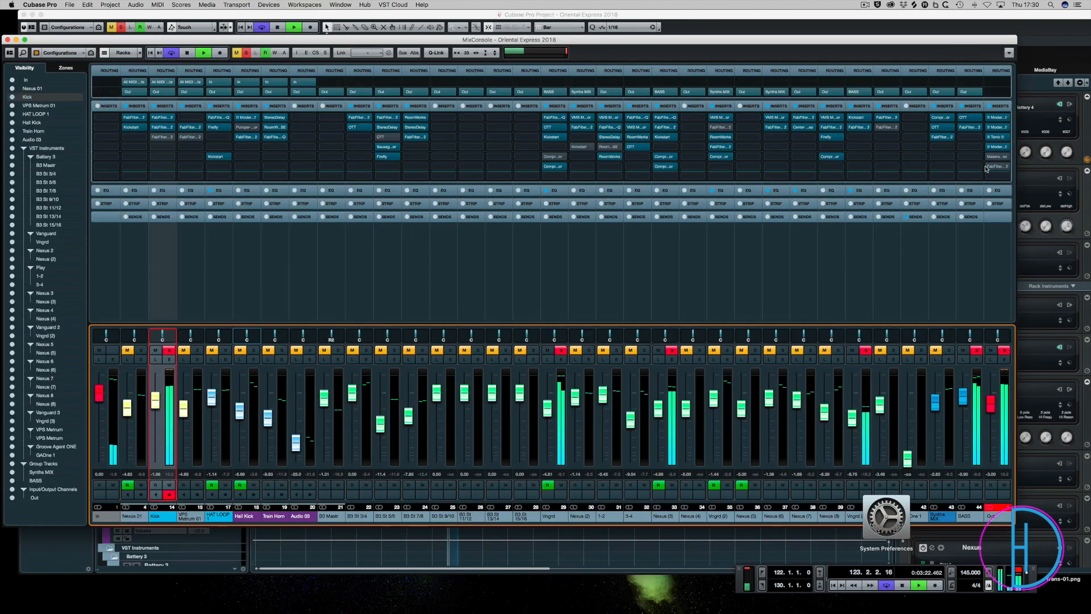
click(962, 109)
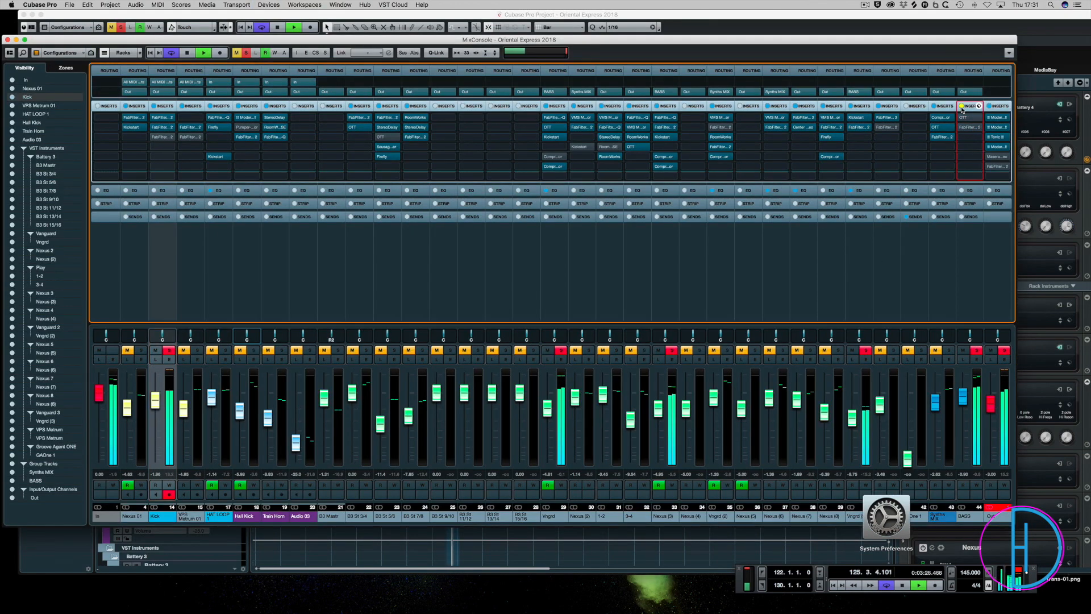
Reactivate the BASS group's inserts during loop playback and stop the transport.
click(962, 106)
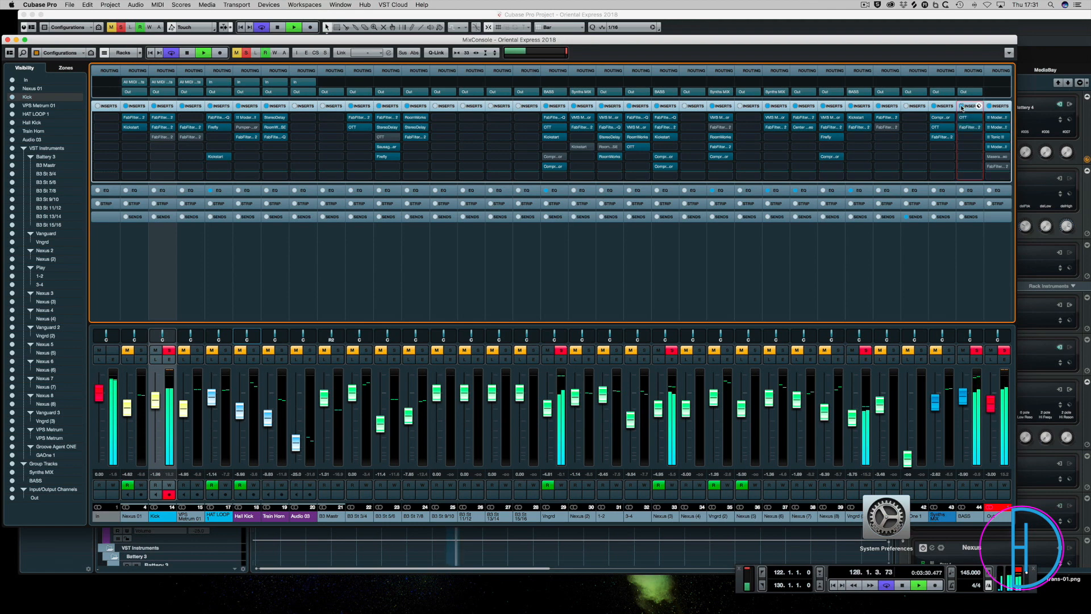
key(space)
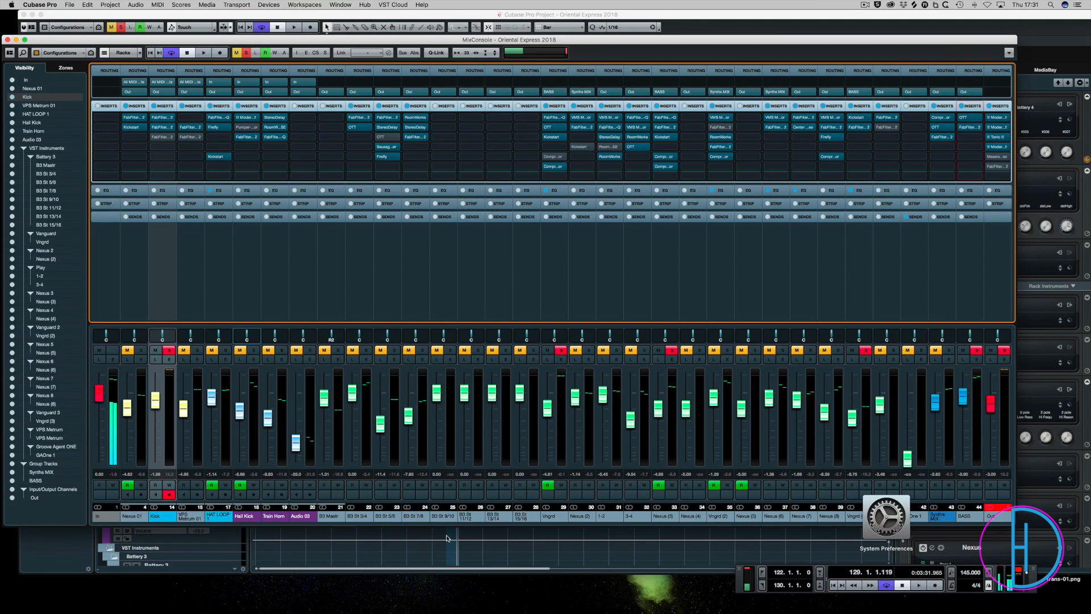
Return to the project window and deactivate all solo states.
click(525, 541)
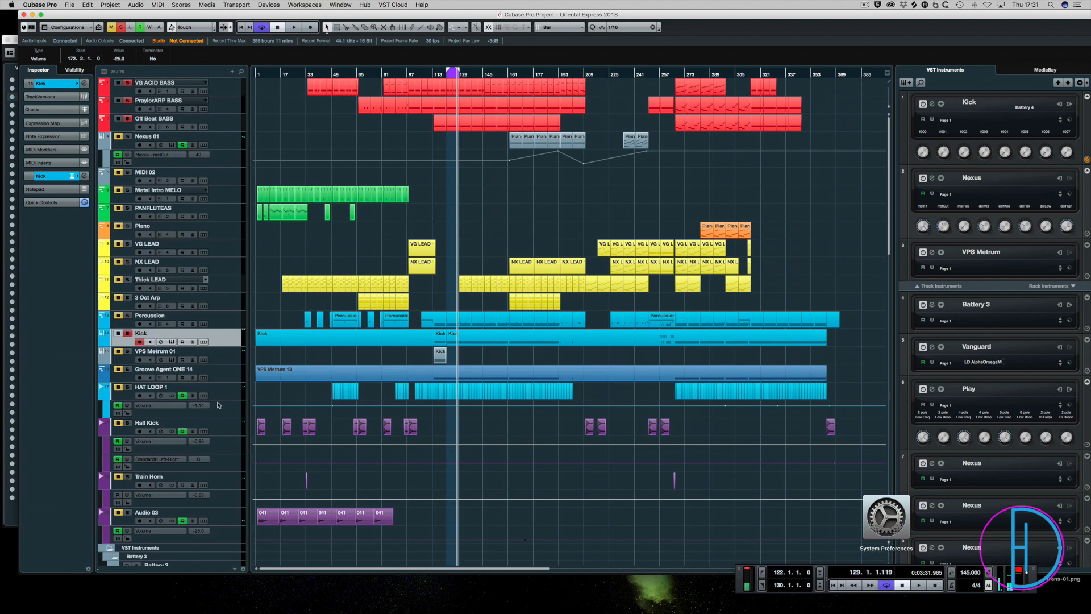
scroll(332, 411, down, 15)
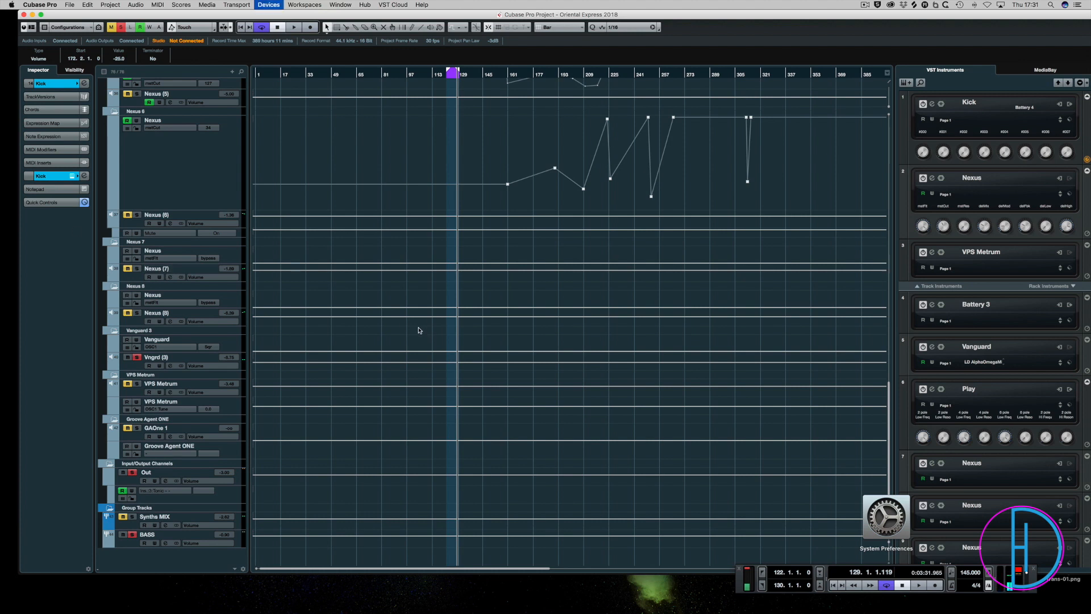
scroll(540, 288, up, 15)
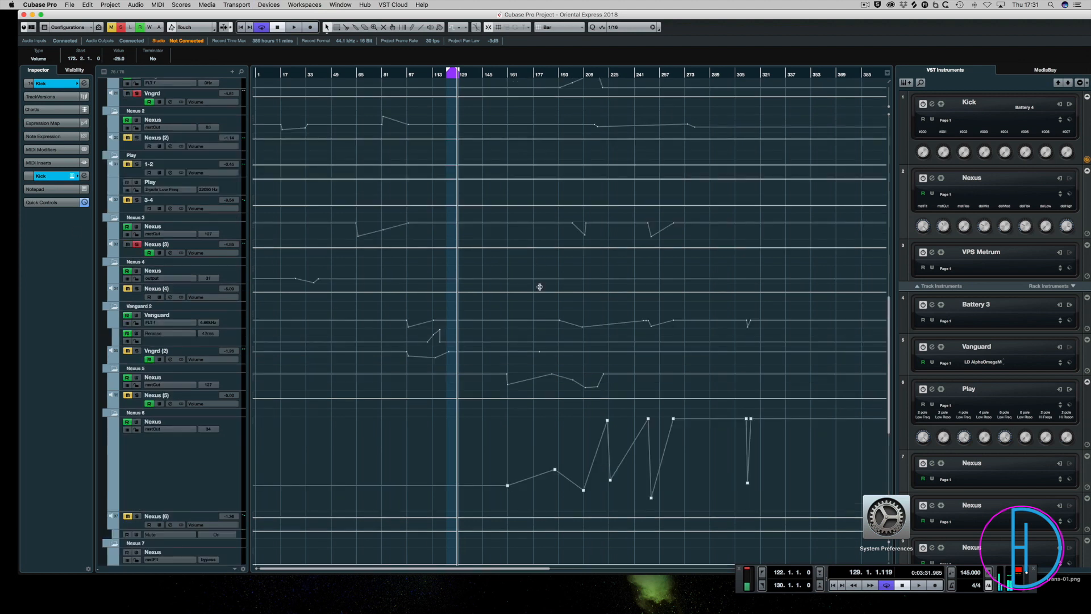
click(495, 201)
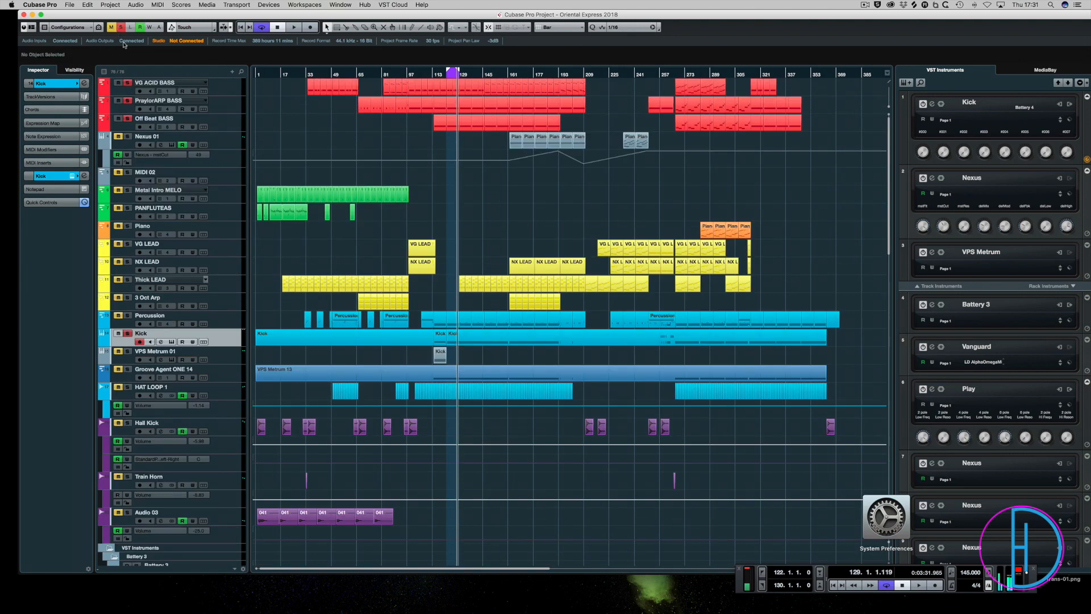
click(121, 27)
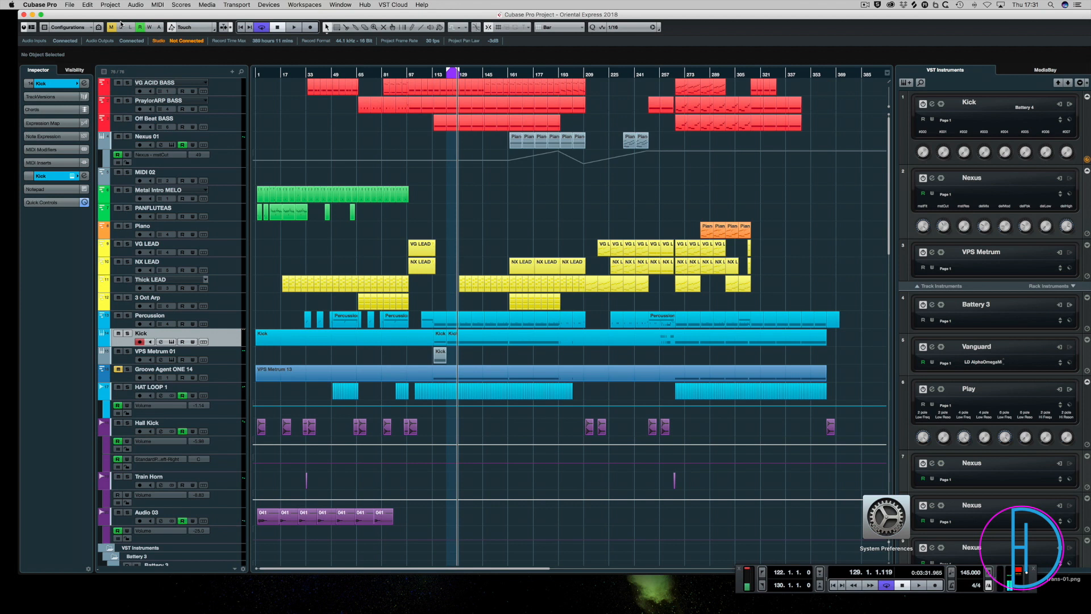
Play the loop briefly with the VG ACID BASS track soloed, and remove the solo once playback is stopped.
click(126, 83)
key(space)
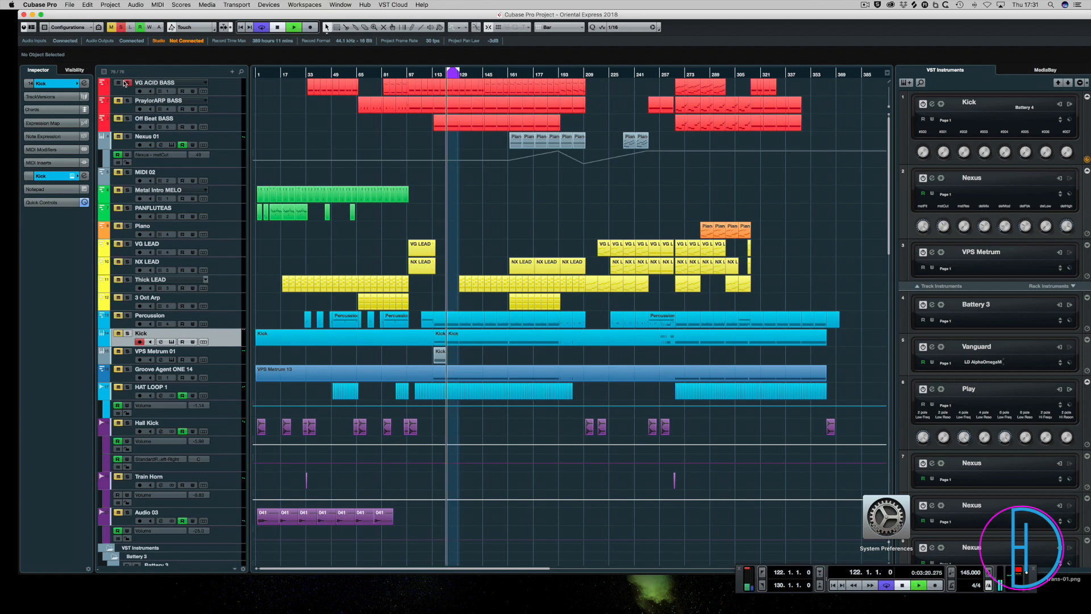
scroll(508, 228, down, 5)
scroll(509, 171, up, 5)
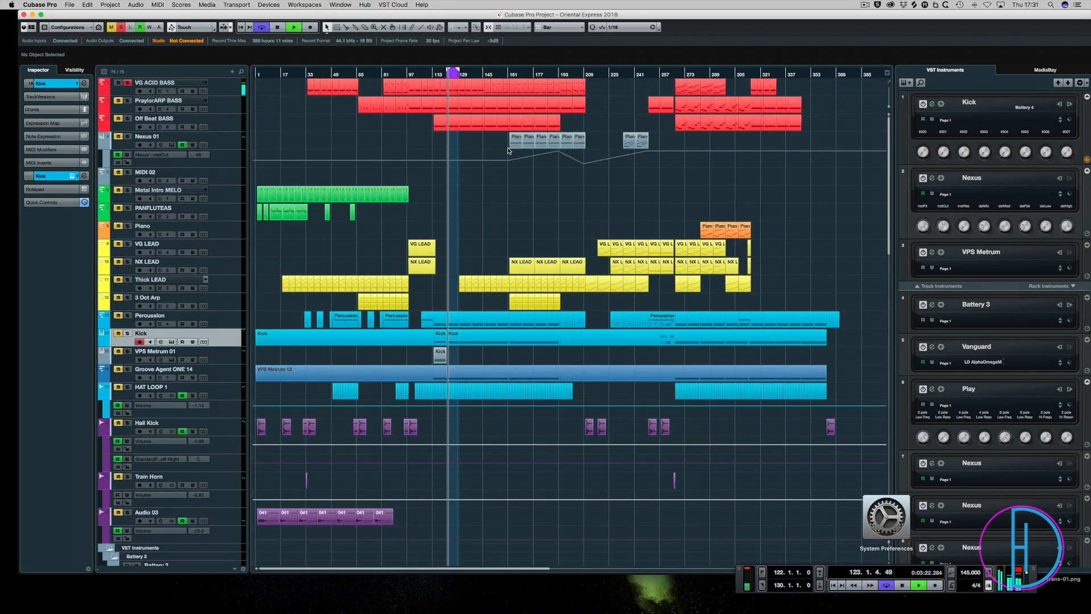
key(space)
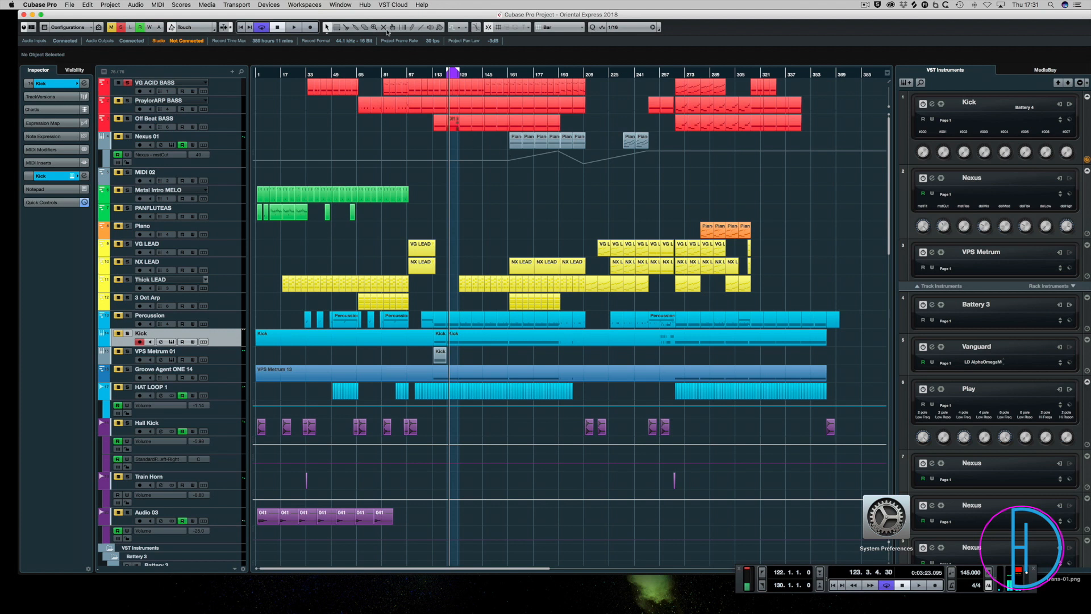
click(127, 84)
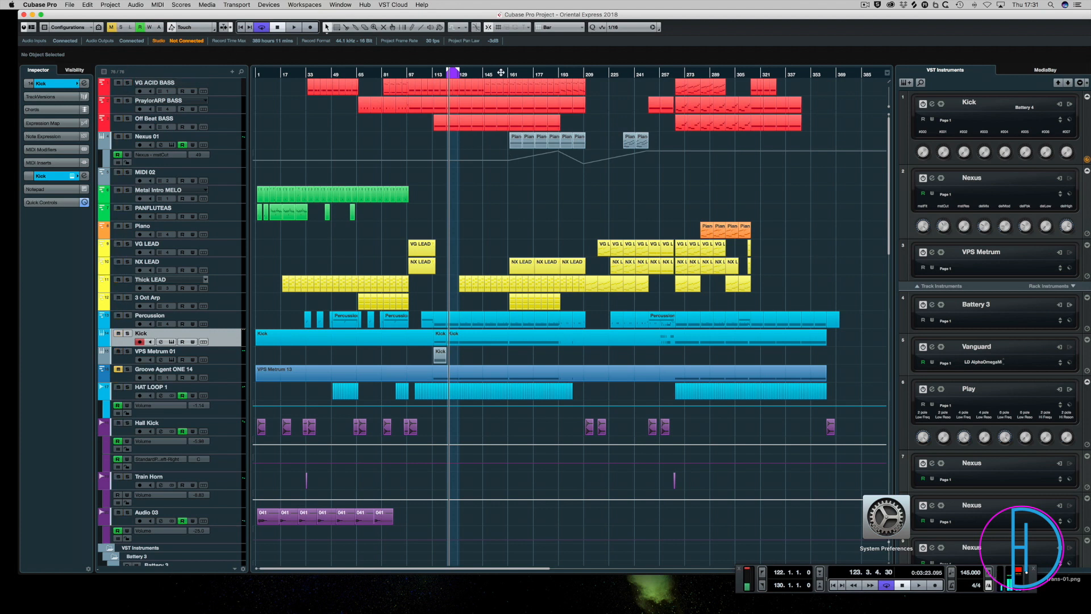
Collapse the cycle range to the start of bar 122 and briefly check the MixConsole.
alt+click(447, 74)
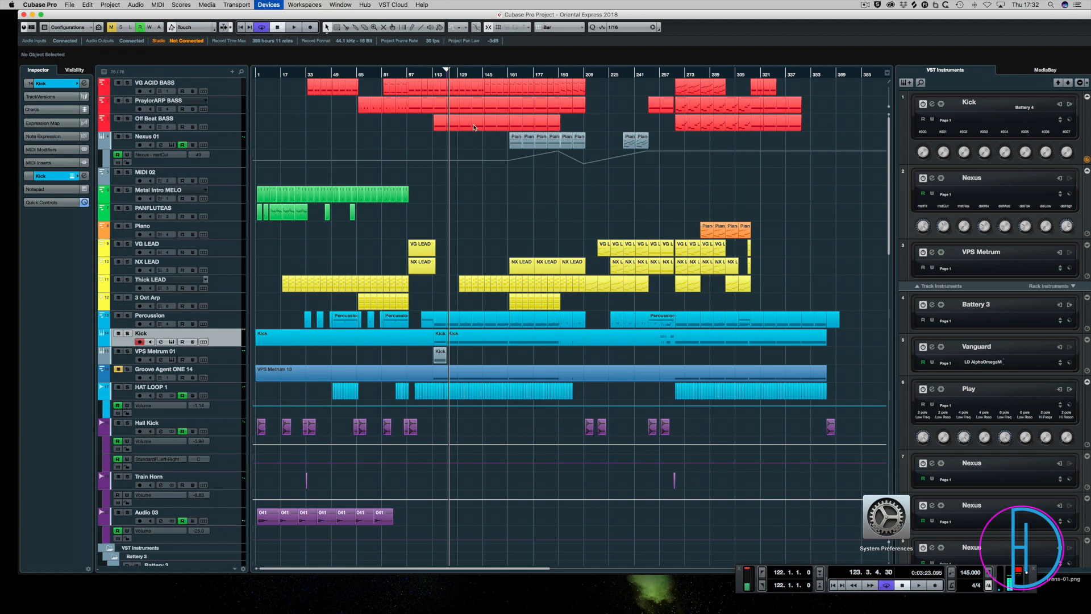
key(F3)
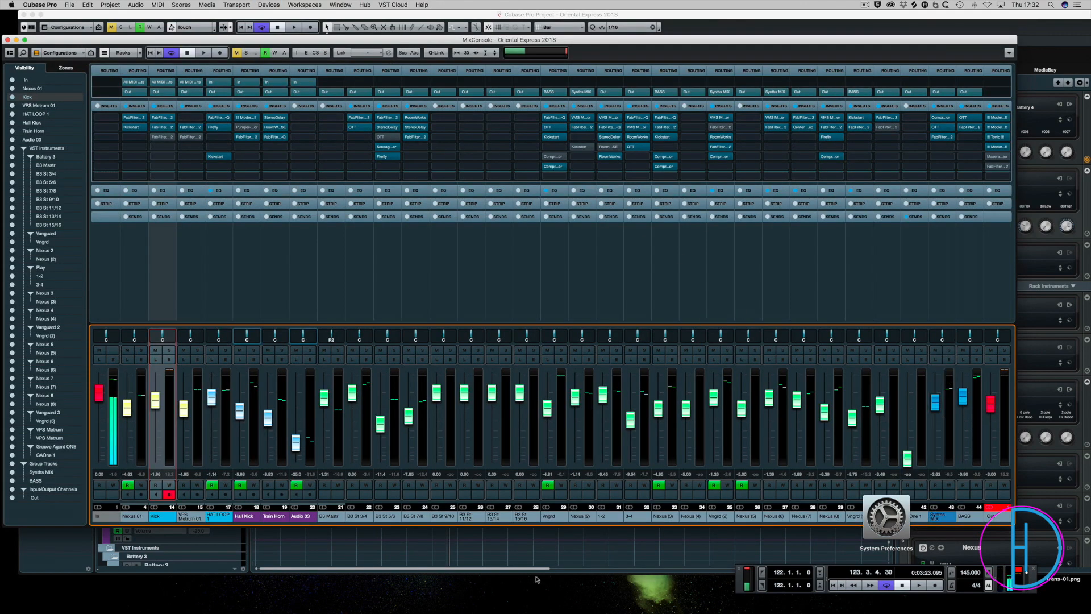
key(F3)
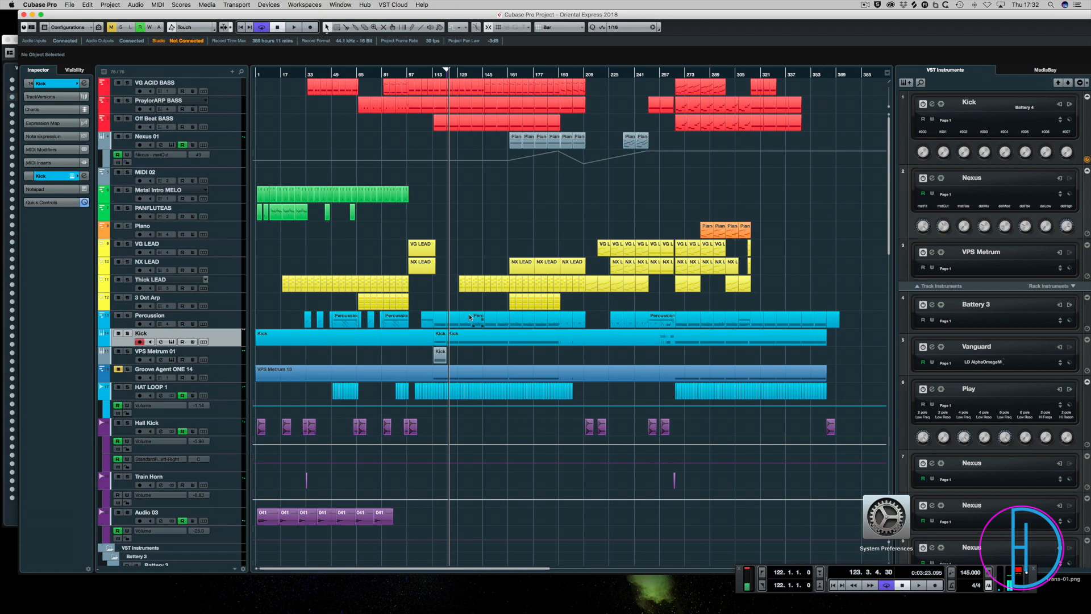
Play the arrangement from about bar 129 and solo the Thick LEAD track for a short listen.
click(459, 74)
key(space)
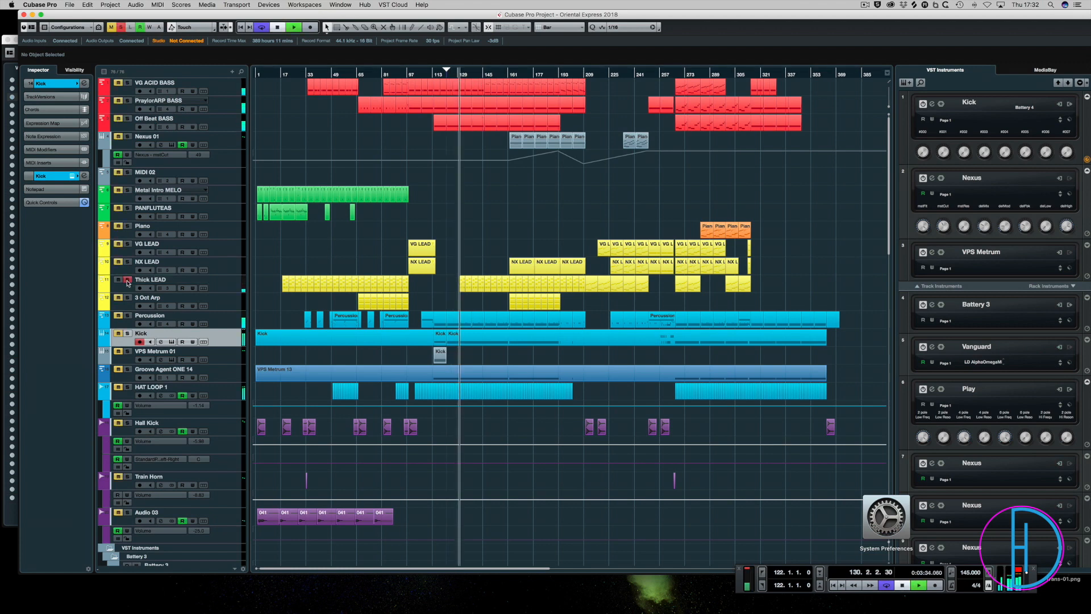
click(128, 280)
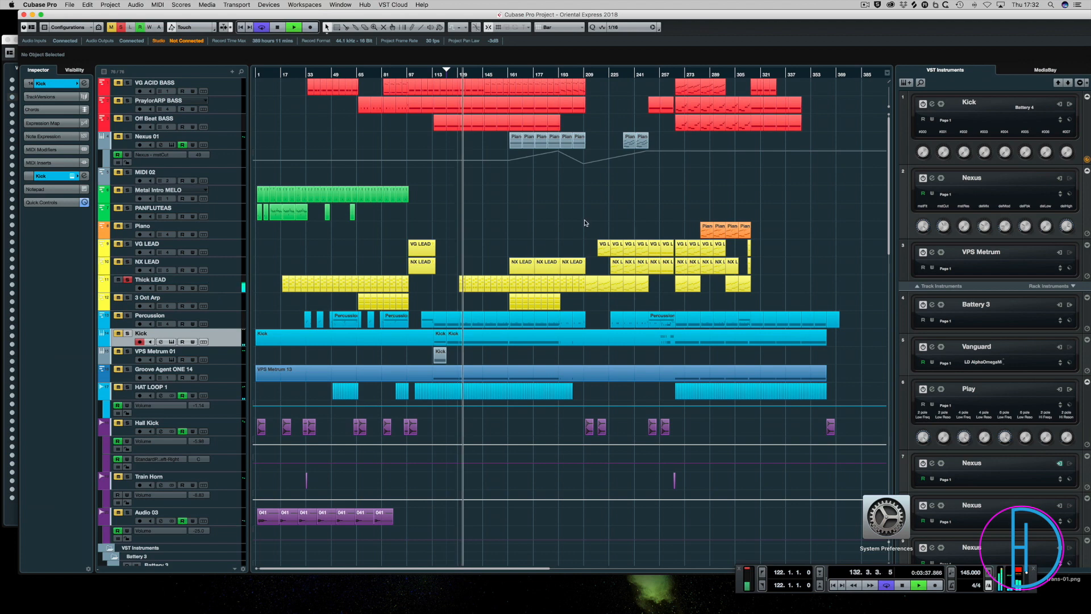
key(space)
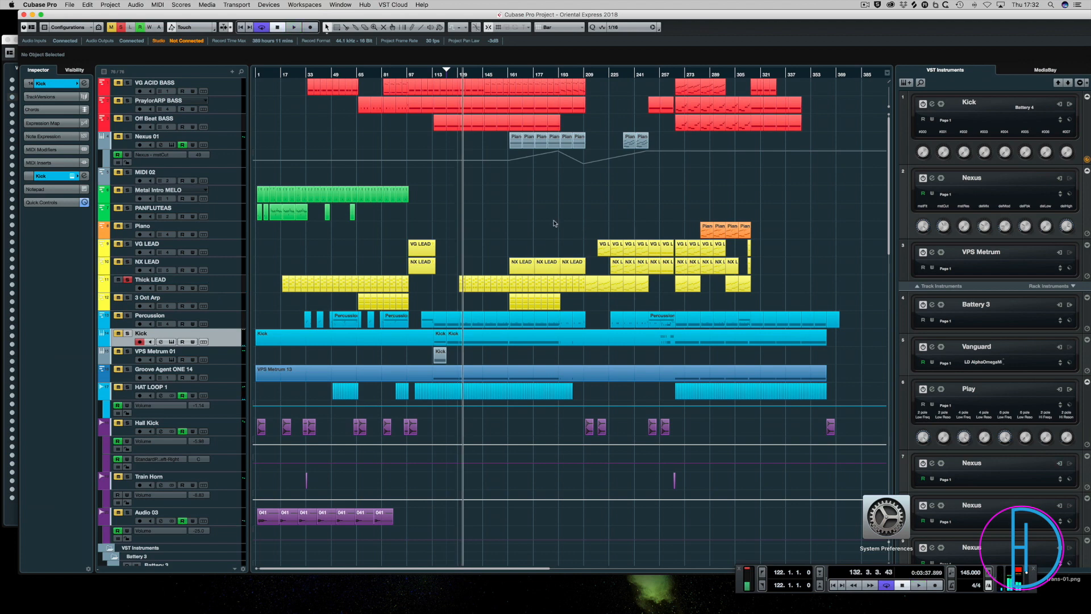
Audition the NX LEAD track from bars 163 and 183 without Thick LEAD, comparing it soloed and in the full mix.
click(511, 75)
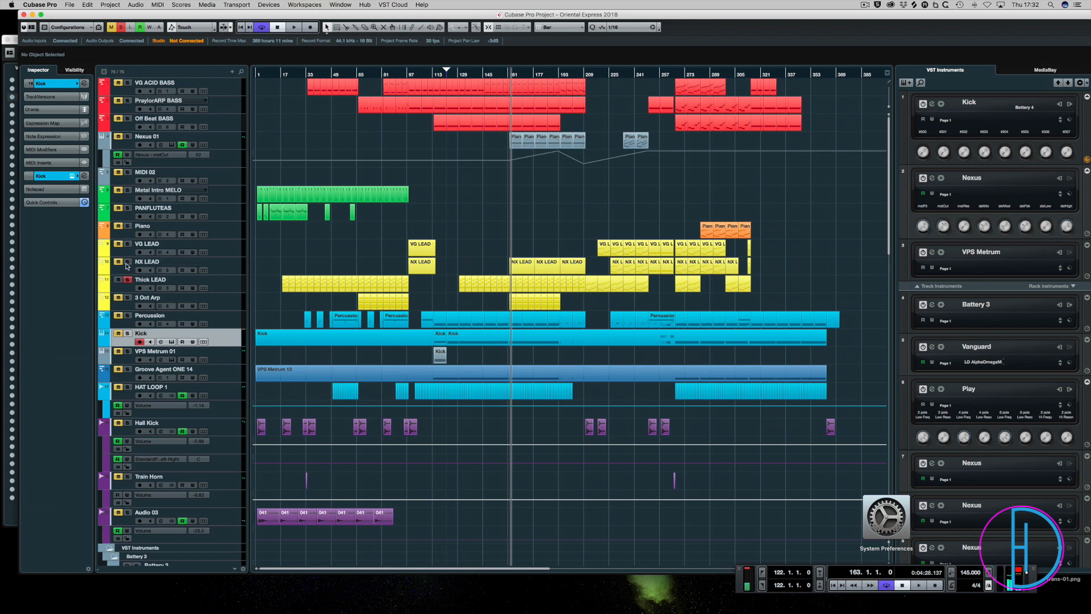
click(127, 263)
key(space)
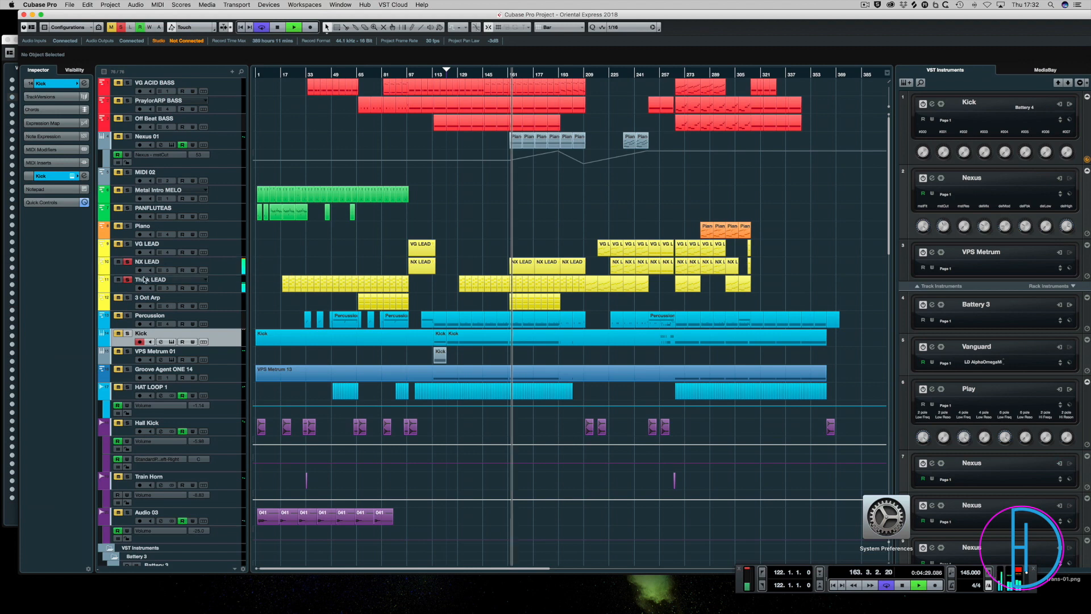
click(128, 279)
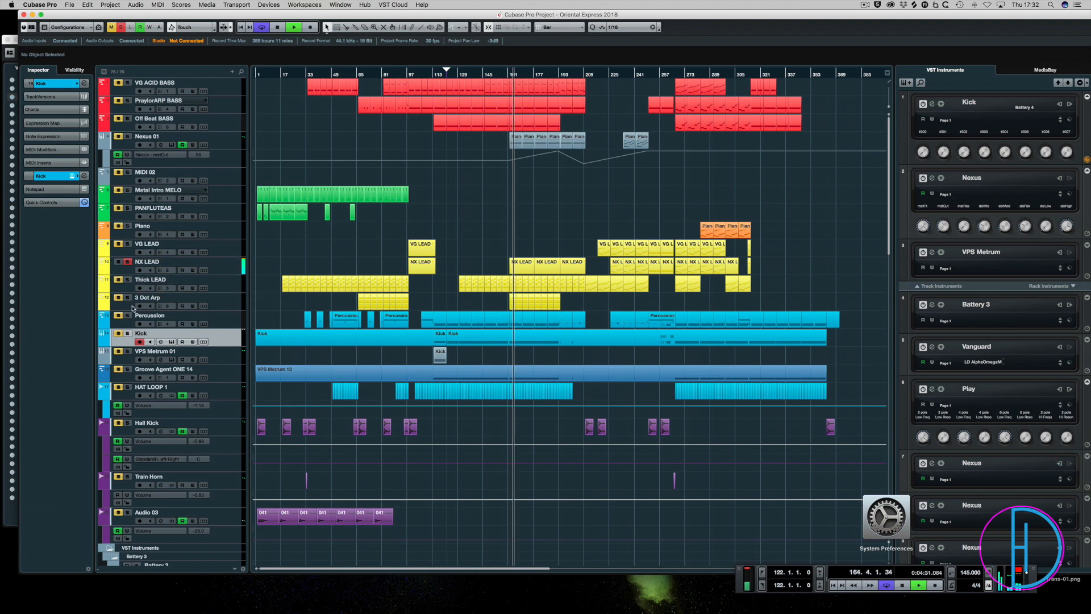
click(542, 72)
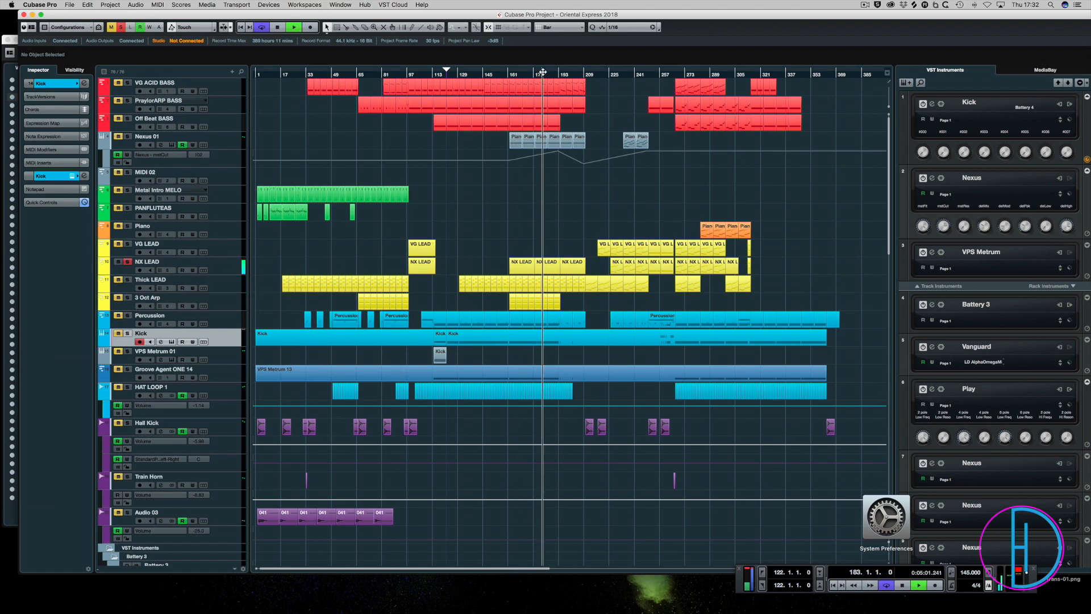
click(121, 28)
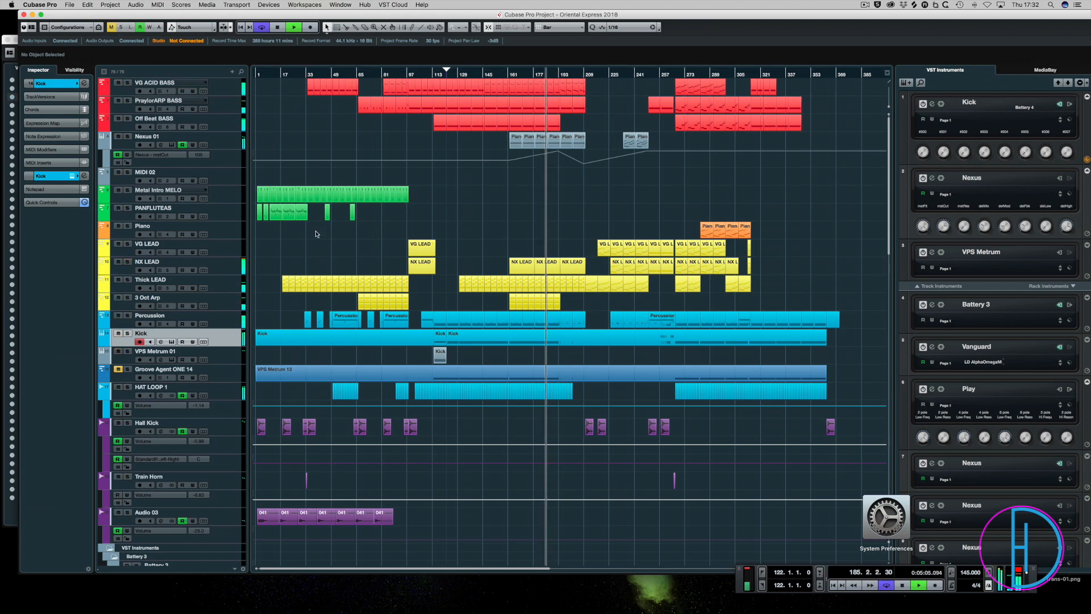
key(space)
Copy the three NX LEAD parts starting at bar 162 onto the VG LEAD track at the same position.
click(521, 265)
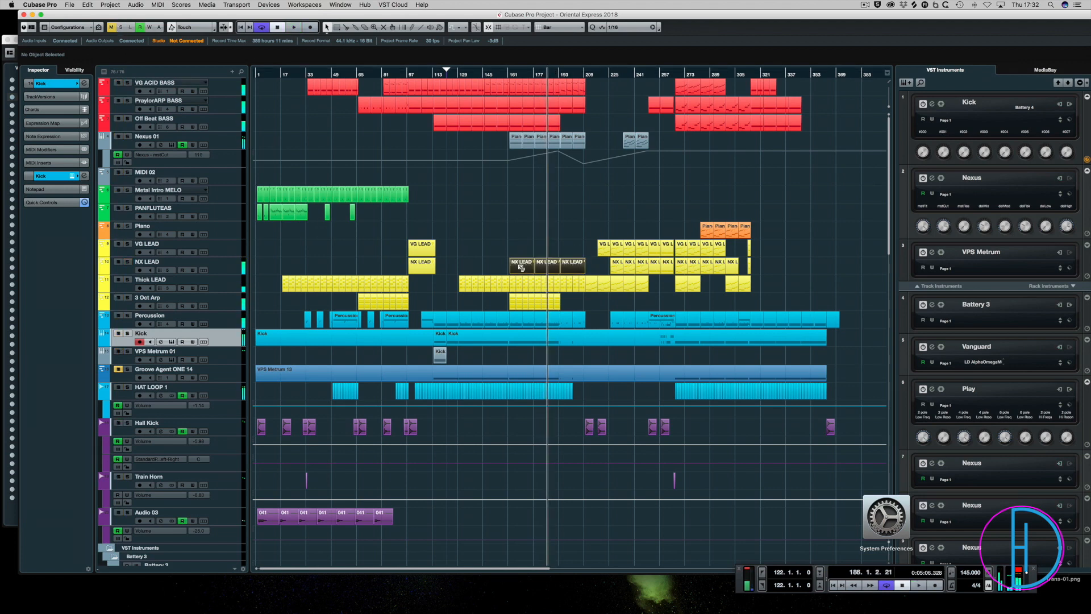
click(521, 263)
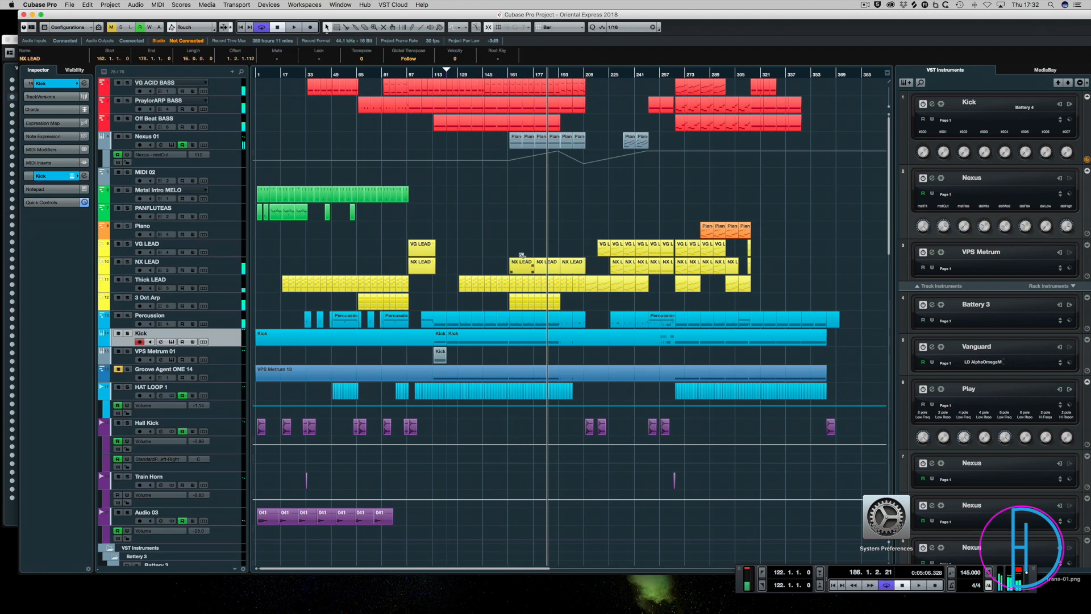
drag(521, 255, 521, 245)
Listen to the copied lead parts from bar 168 and near bar 192, comparing VG LEAD soloed with the full mix.
click(520, 75)
key(space)
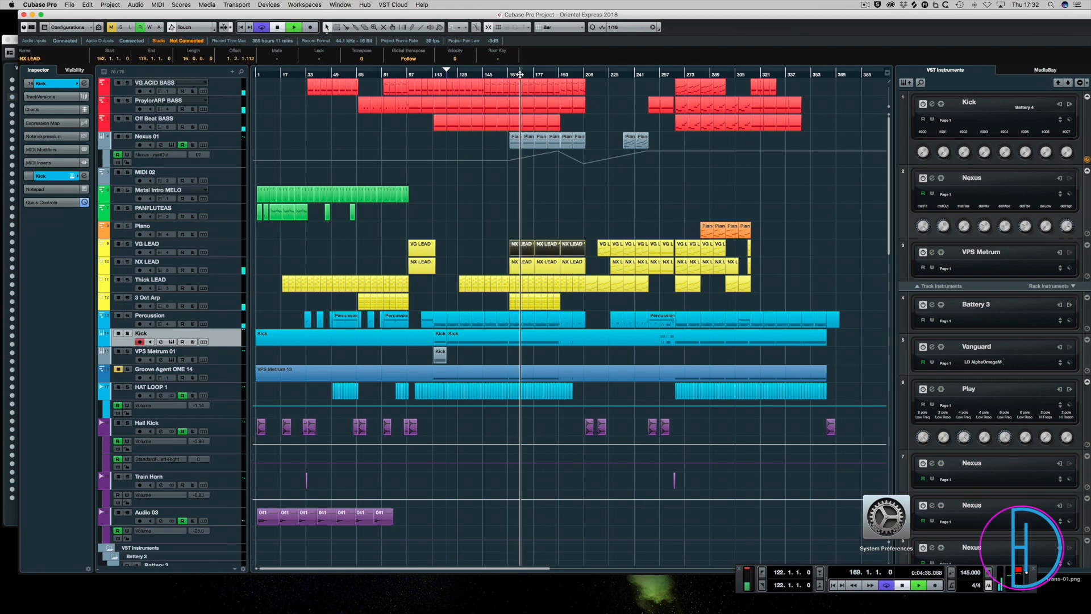
click(556, 75)
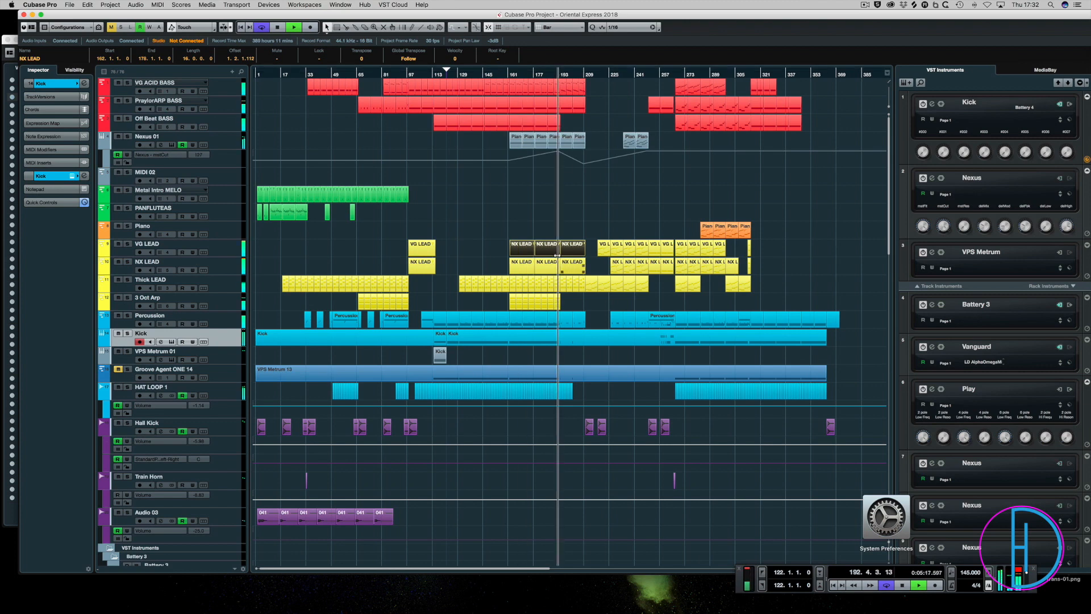
click(127, 244)
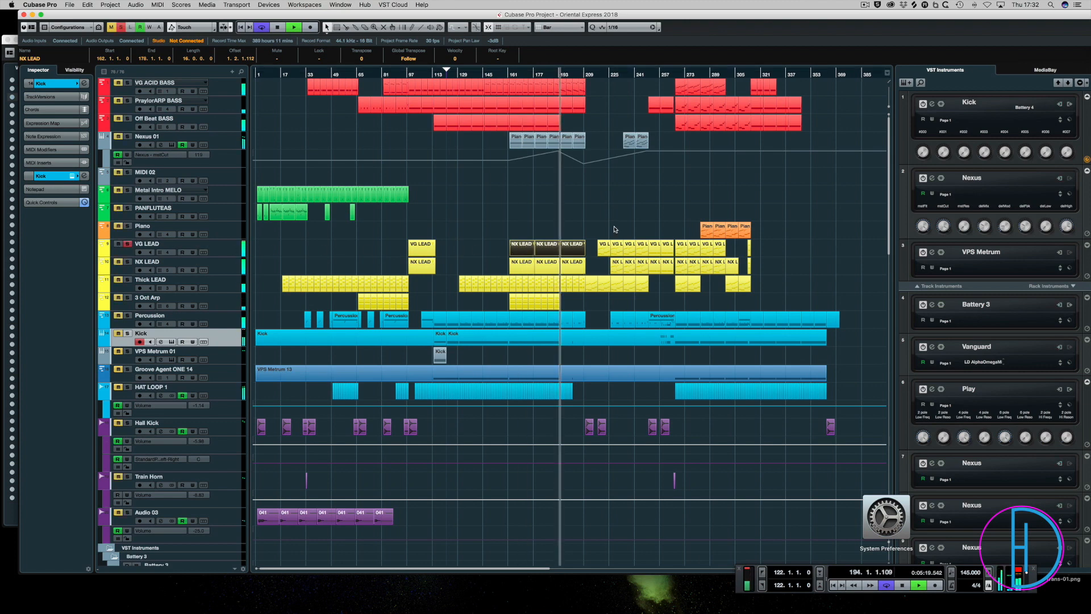
scroll(613, 229, down, 15)
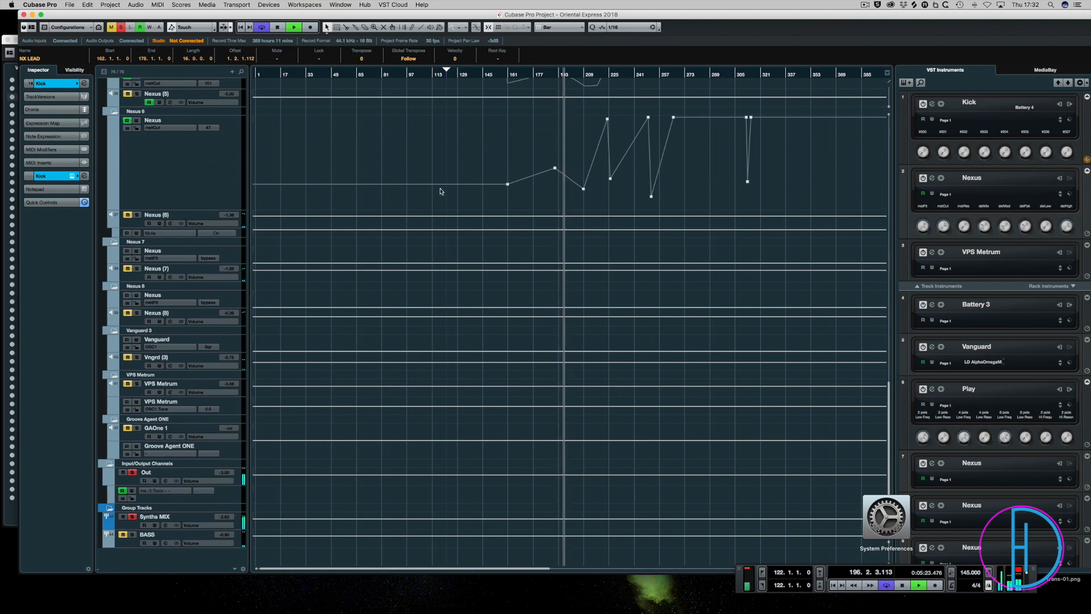
scroll(441, 191, up, 4)
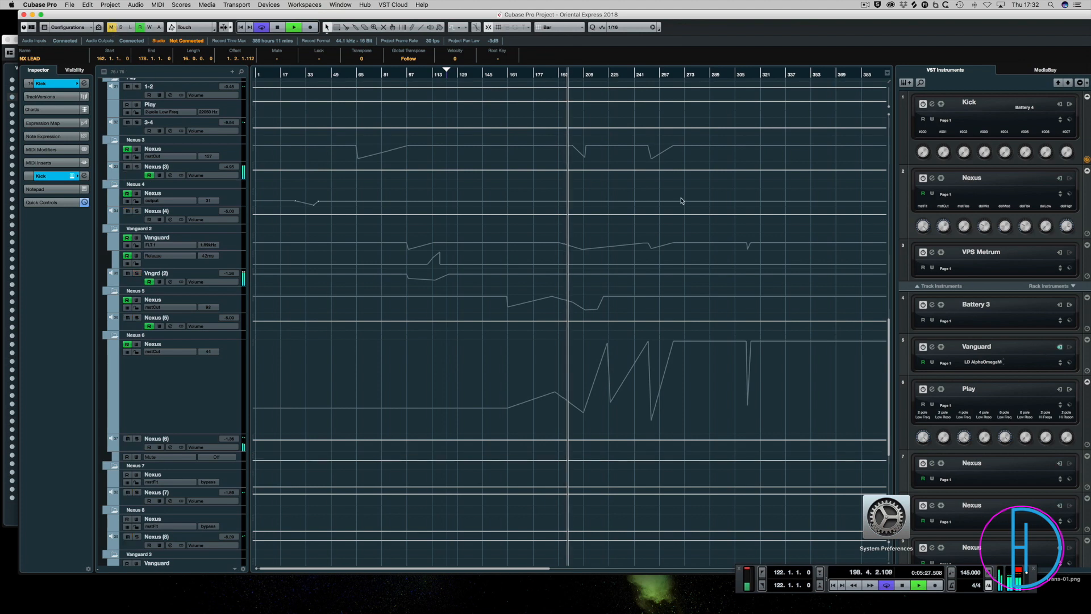
scroll(682, 201, up, 15)
key(space)
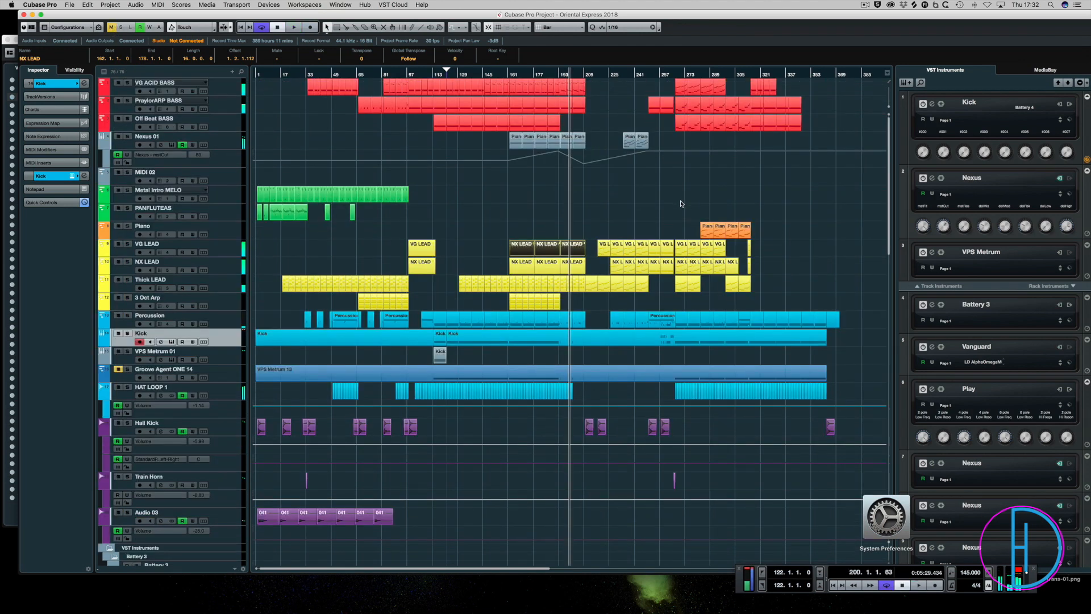
Save the project, deselect the copied parts and zoom out the arrangement horizontally.
key(super+s)
click(527, 161)
key(g)
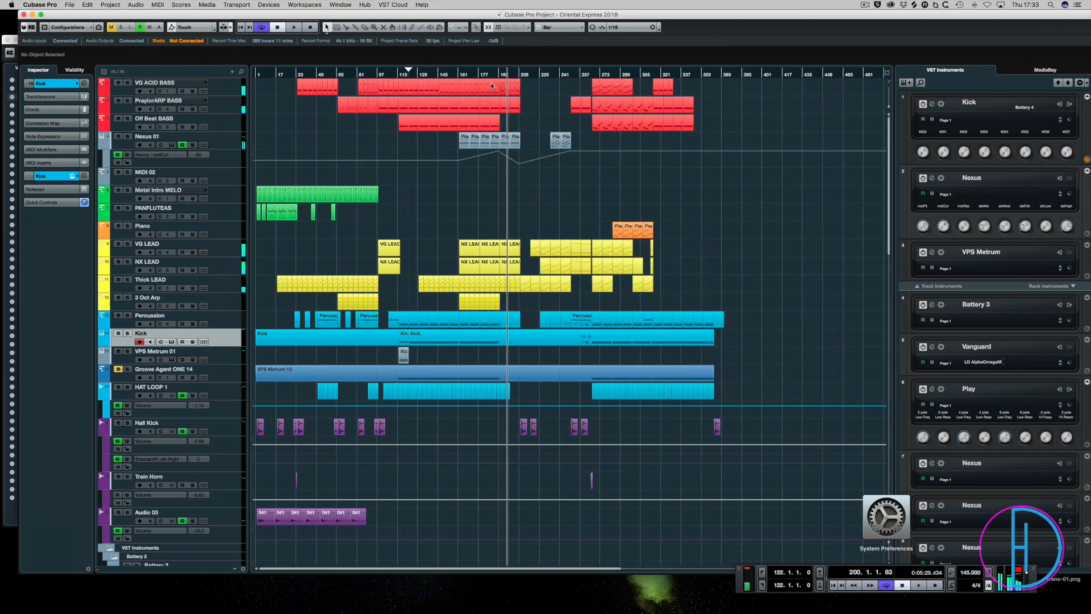
Play the arrangement from about bar 234 and solo the Nexus 01 track.
click(458, 74)
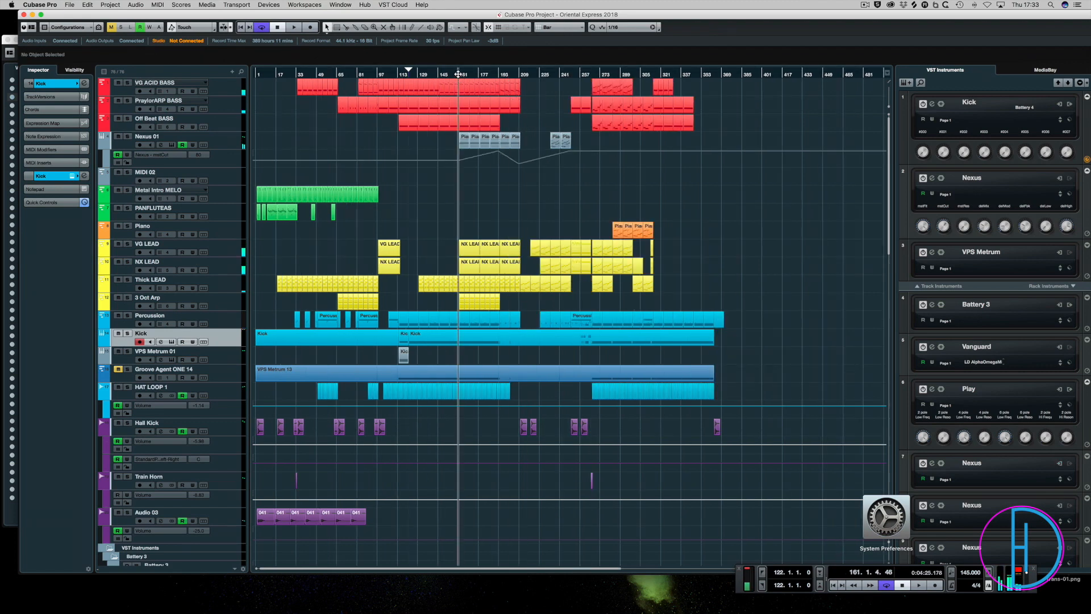
click(549, 74)
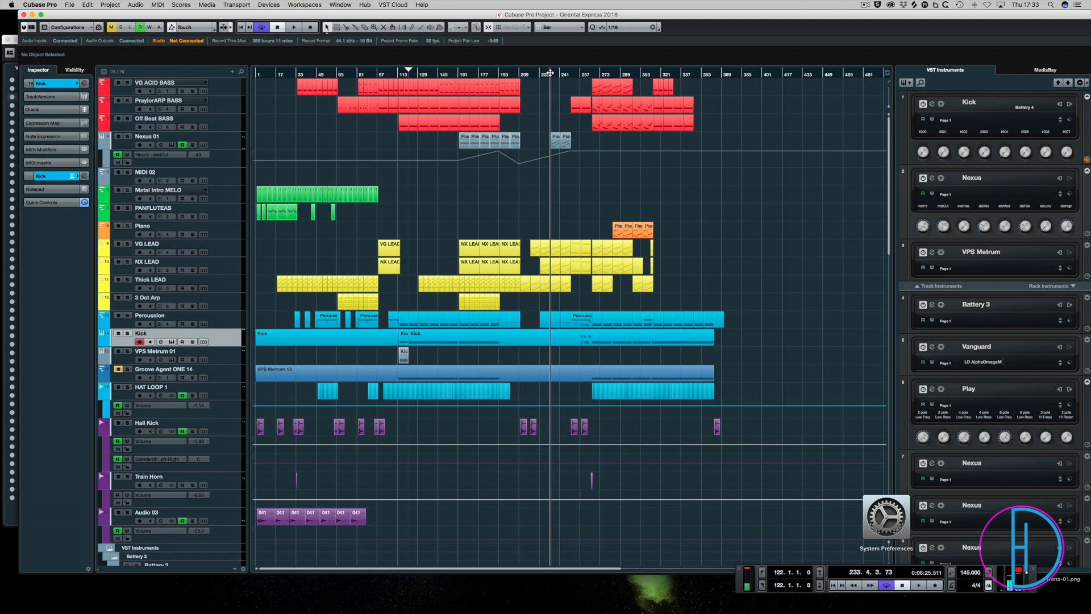
key(space)
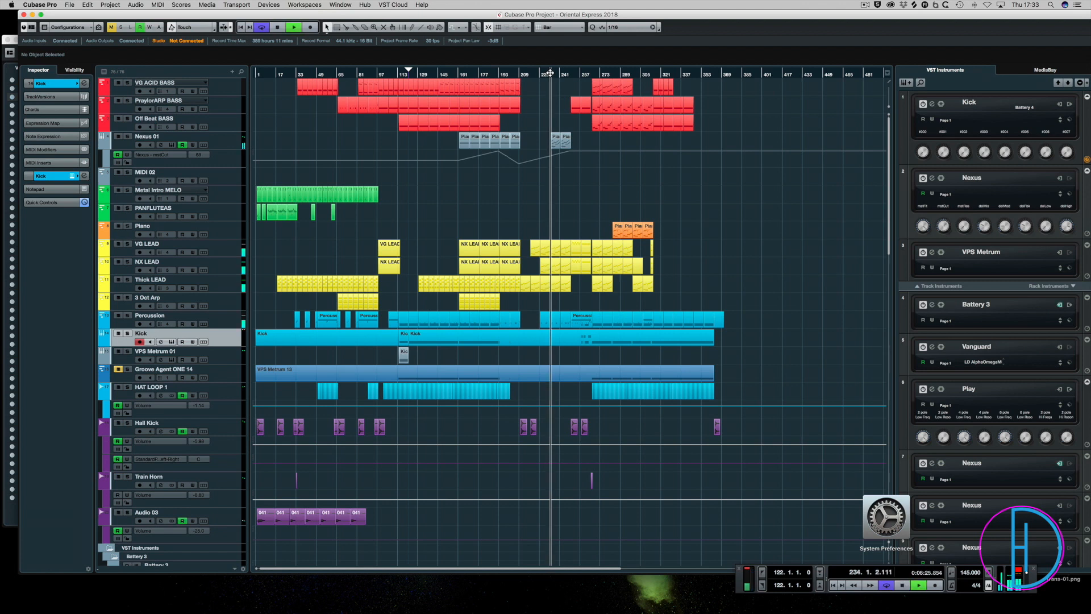
click(128, 137)
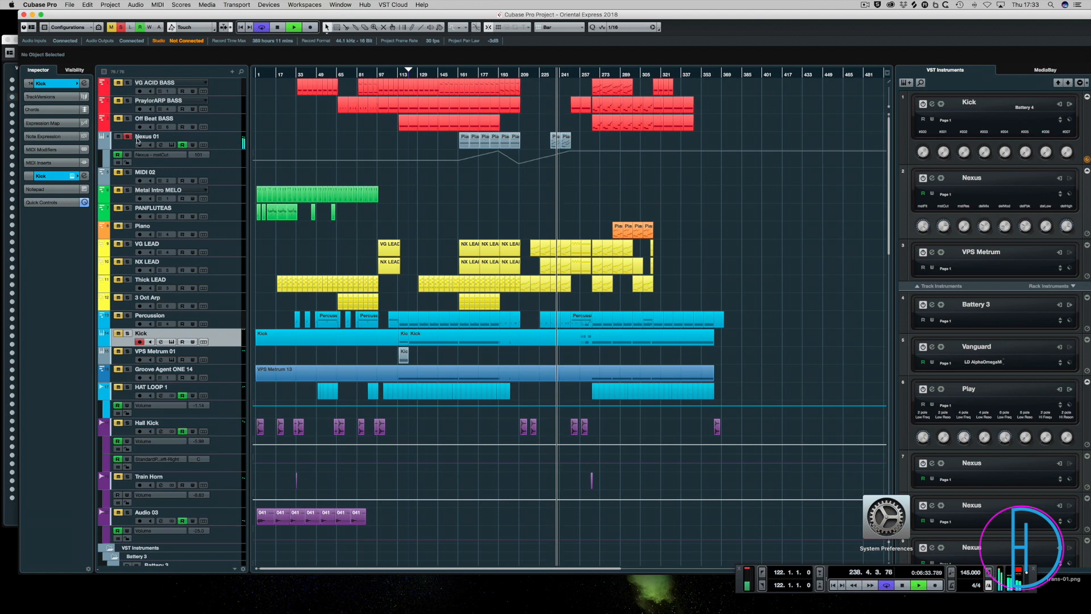
Unsolo the Nexus 01 track, listen to it within the full mix and save the project.
click(128, 138)
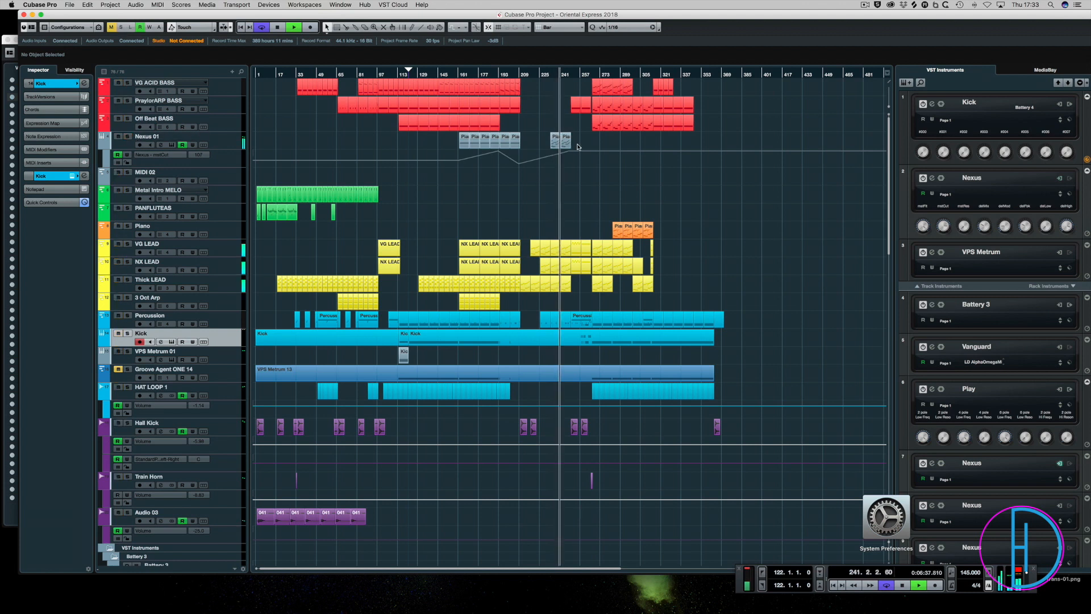
key(space)
key(super+s)
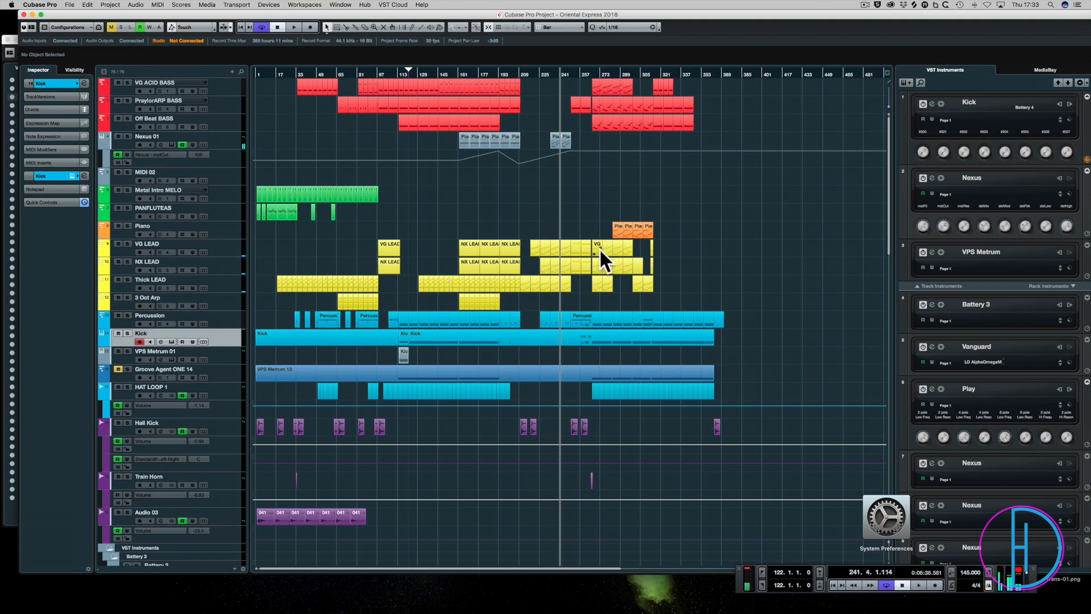
Play the arrangement from about bar 262, comparing VG ACID BASS soloed with the full mix.
click(588, 73)
key(space)
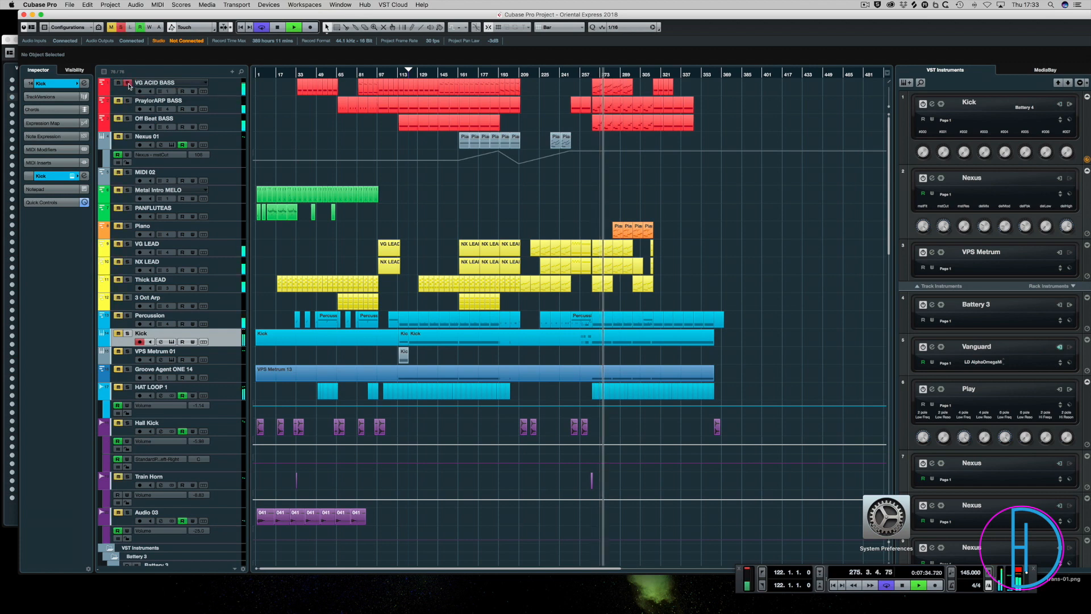
key(F3)
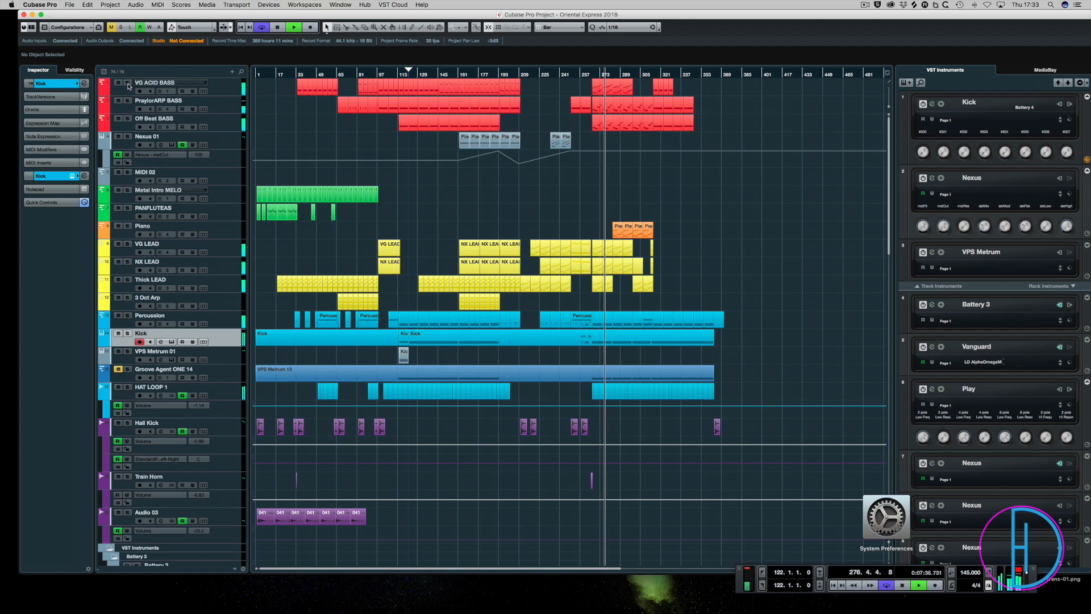
click(129, 84)
Raise the VG ACID BASS instrument channel to about -3 dB in the mixer, check it in the full mix and save the project.
key(F3)
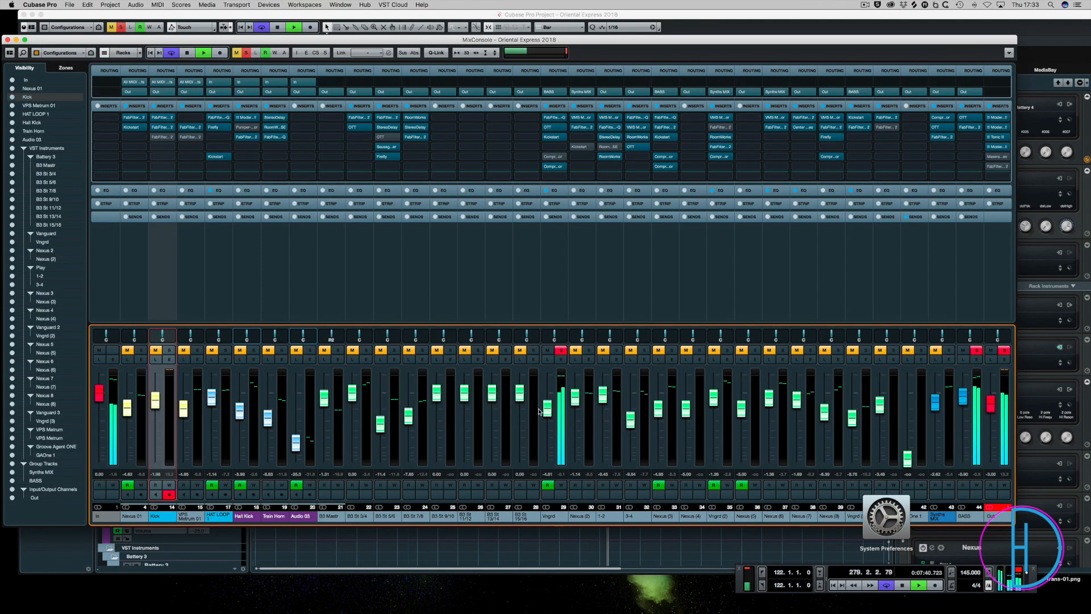
drag(547, 408, 547, 402)
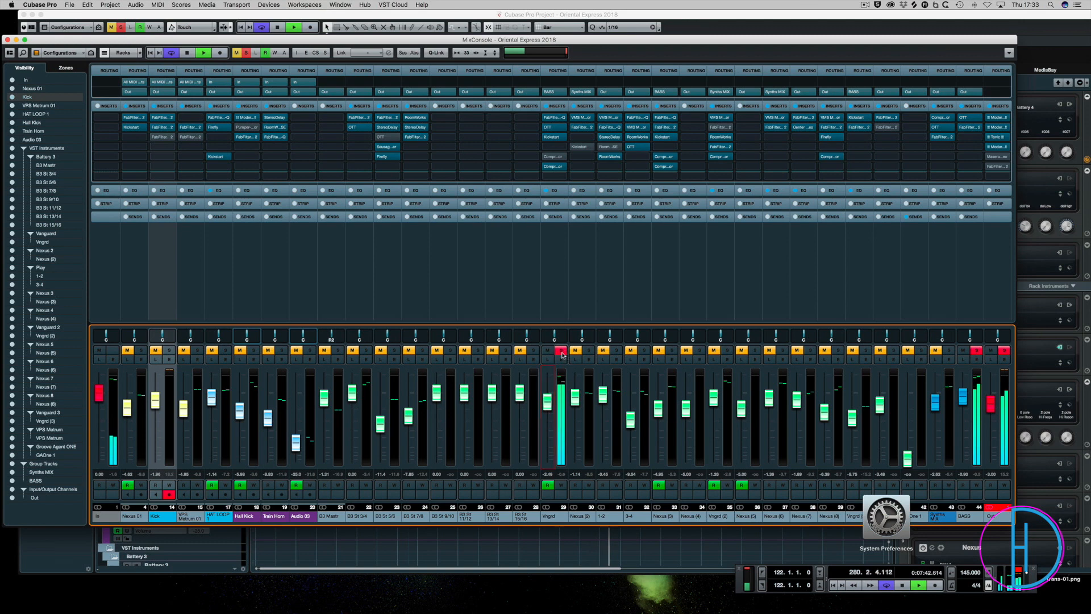
click(561, 350)
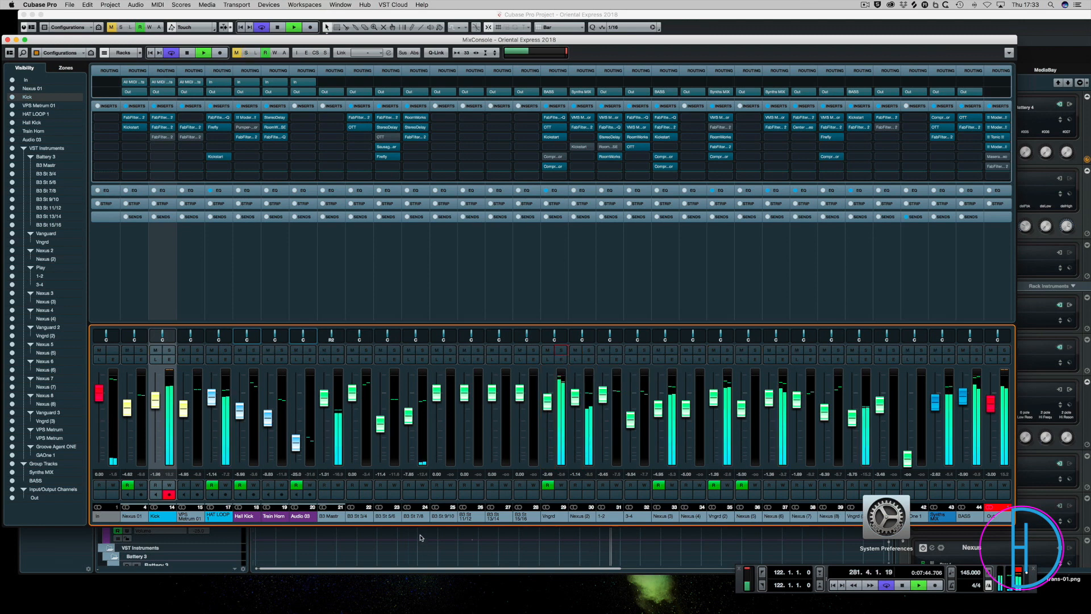
drag(548, 401, 547, 402)
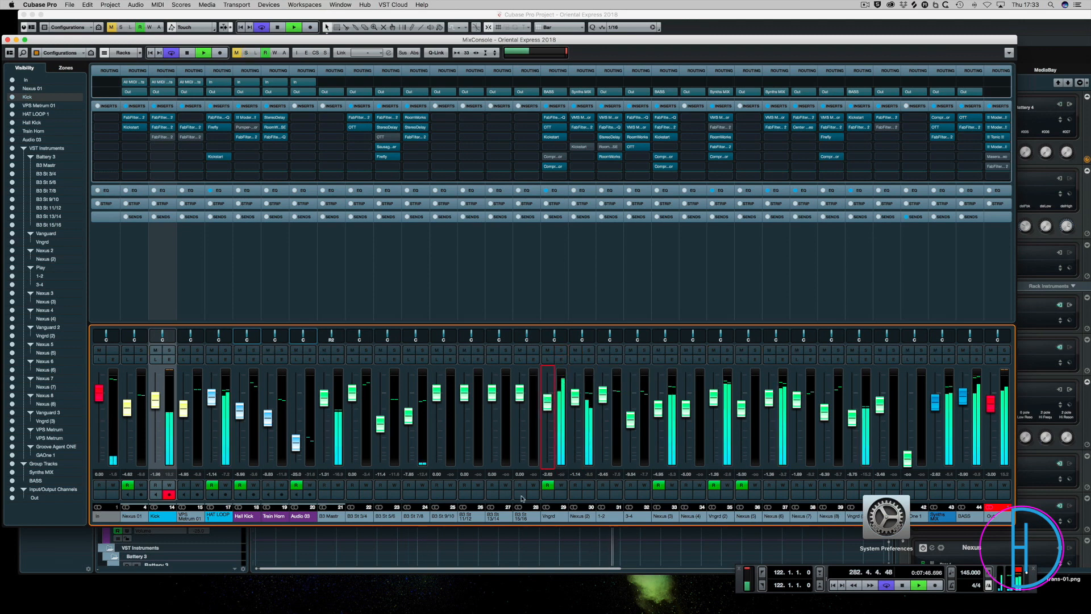
key(F3)
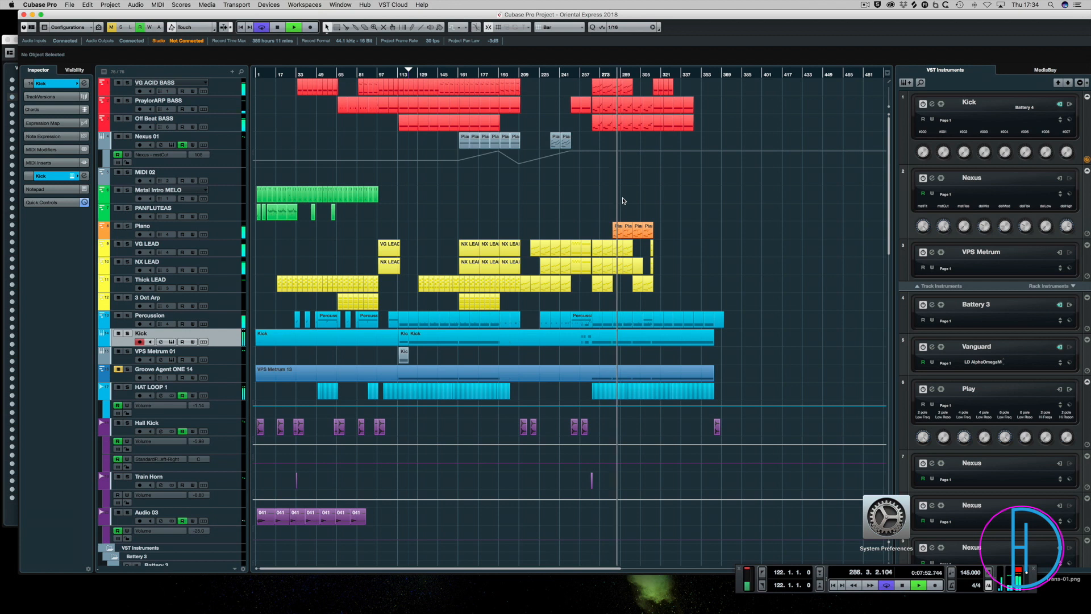
key(space)
key(super+s)
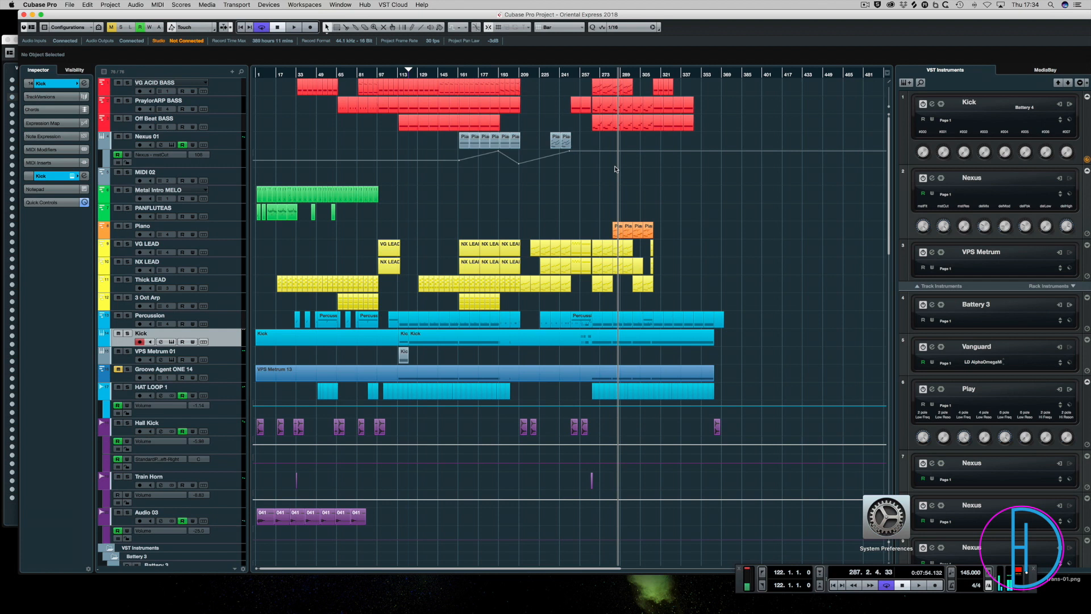
key(super+s)
Listen to the intro transition from about bar 30 in the enlarged arrangement and save the project.
key(h)
key(h)
key(h)
key(h)
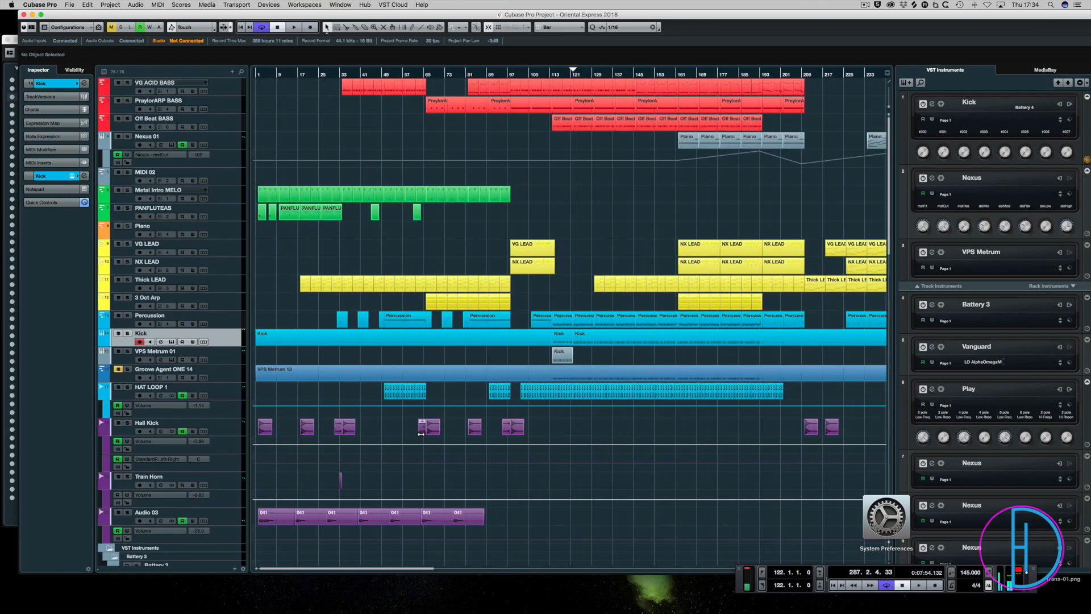
click(333, 74)
key(space)
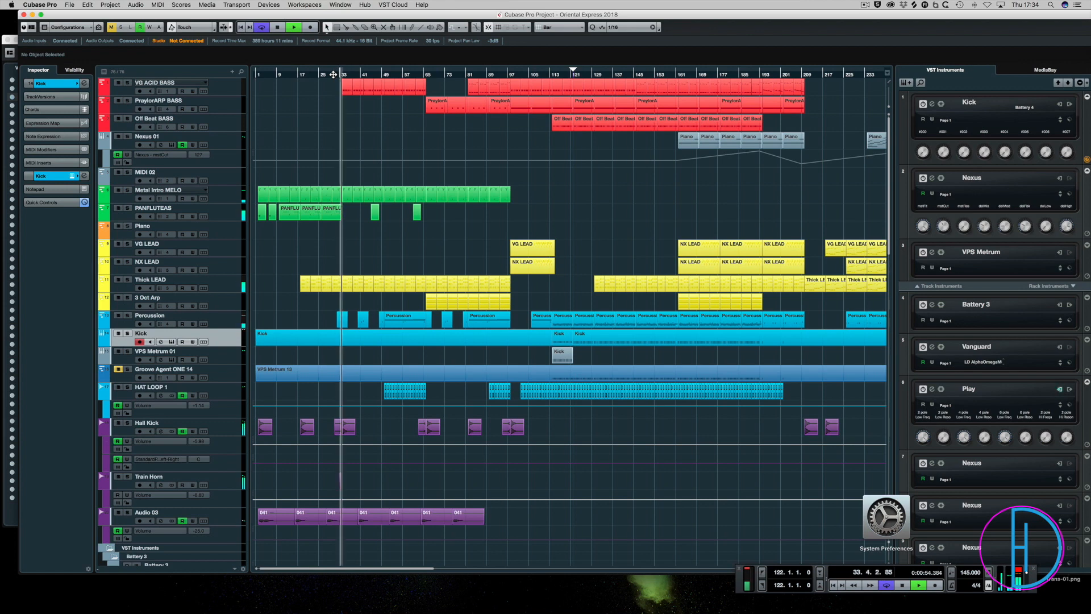
key(space)
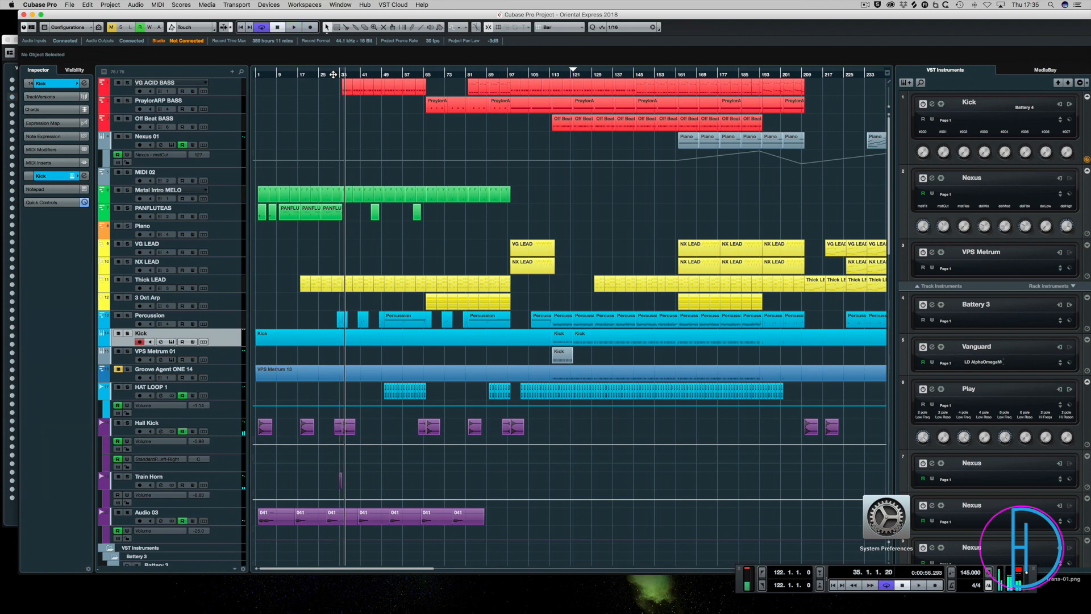
key(super+s)
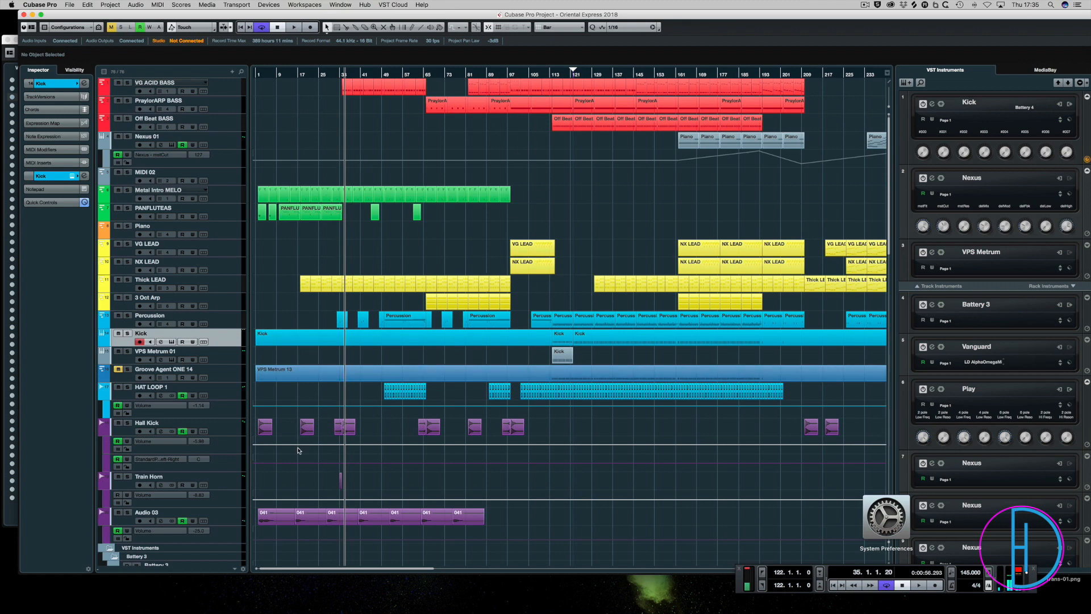
Audition the HAT LOOP 1 track soloed from bar 49, then unsolo it.
click(128, 387)
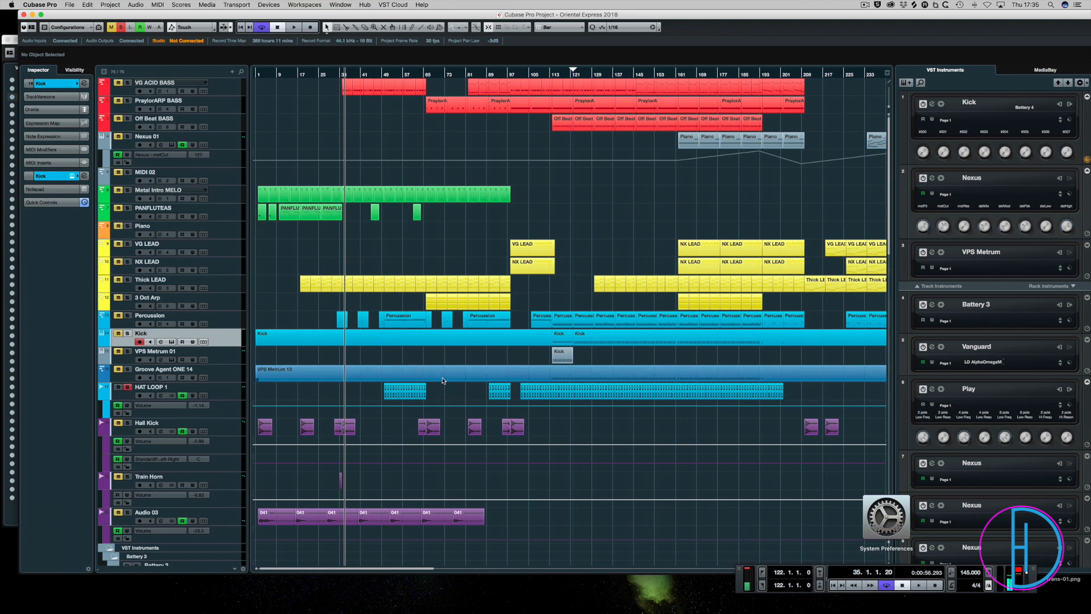
click(382, 134)
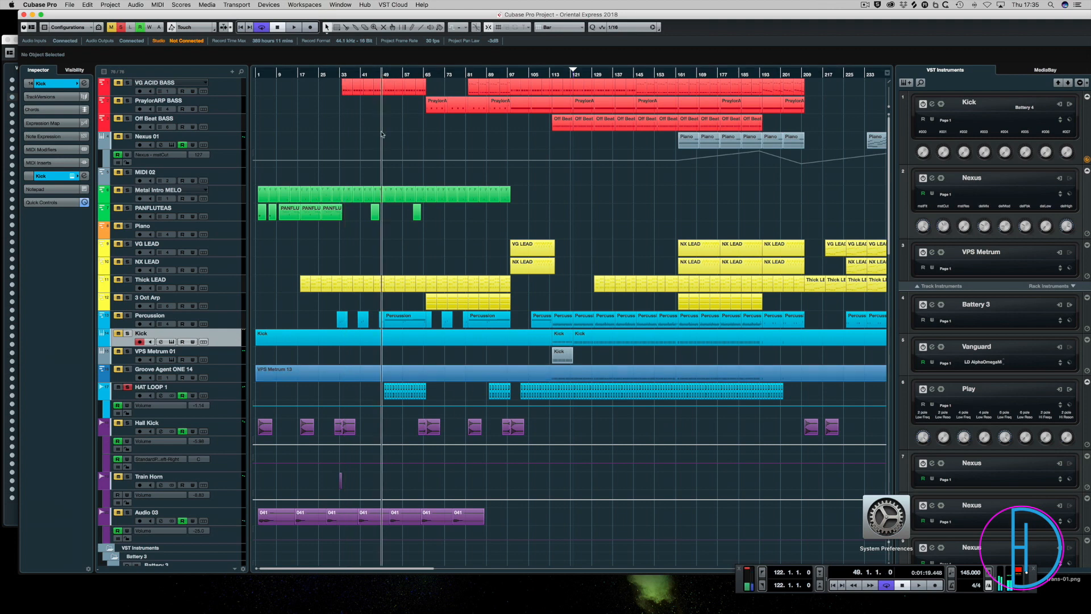
key(space)
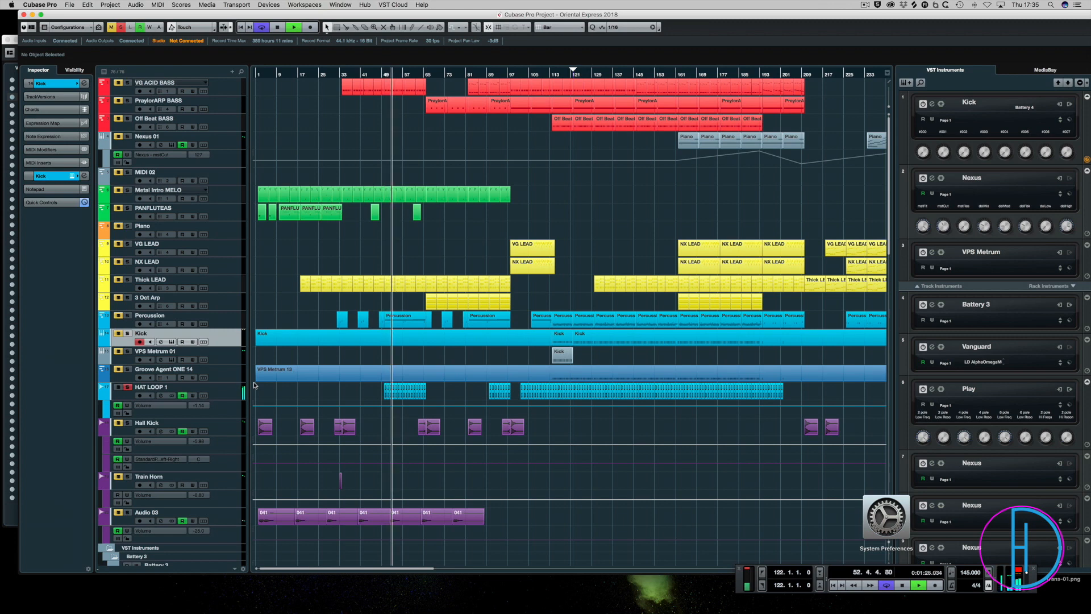
key(space)
click(127, 388)
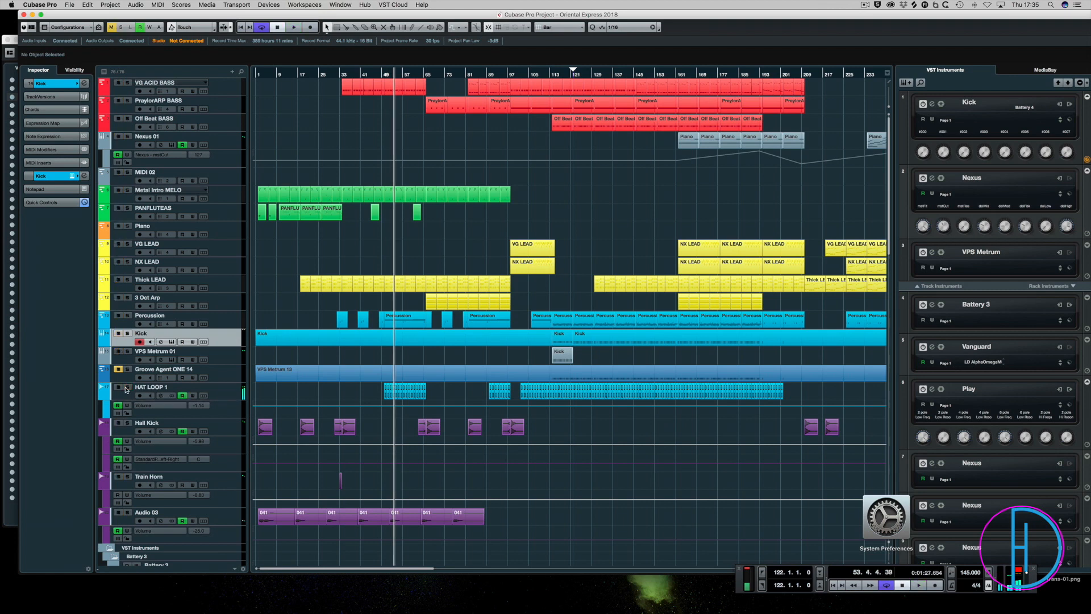
Audition the Percussion track soloed from about bar 53, then unsolo it.
click(127, 315)
key(space)
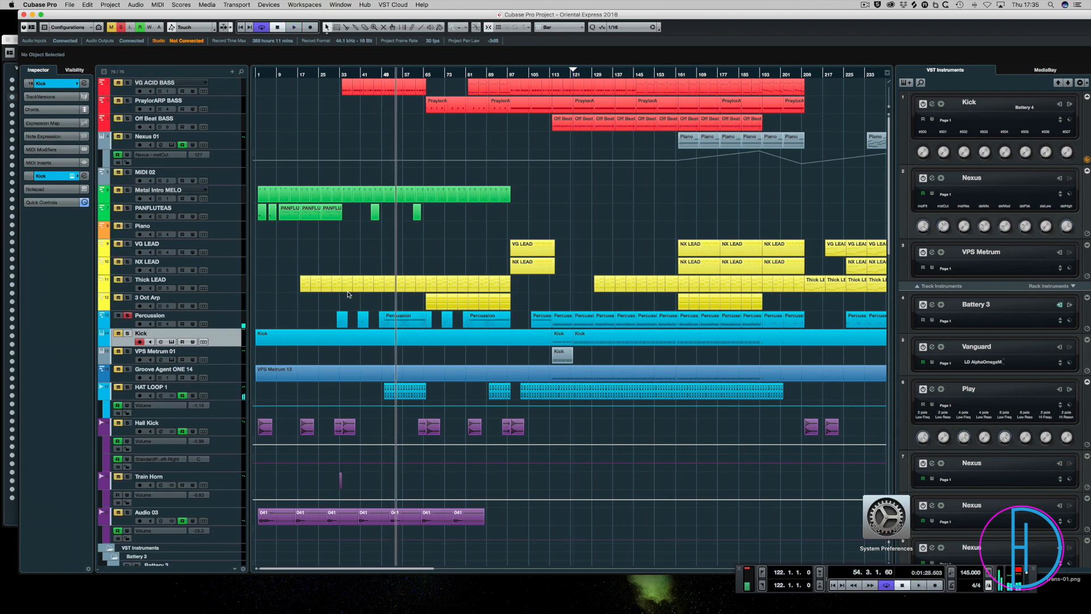
click(187, 329)
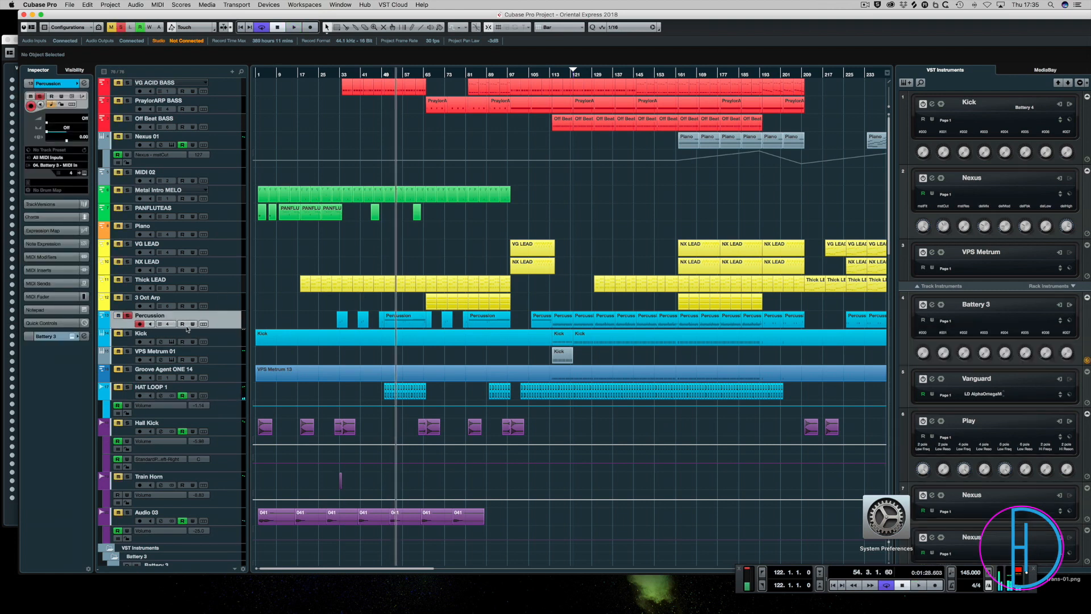
click(122, 316)
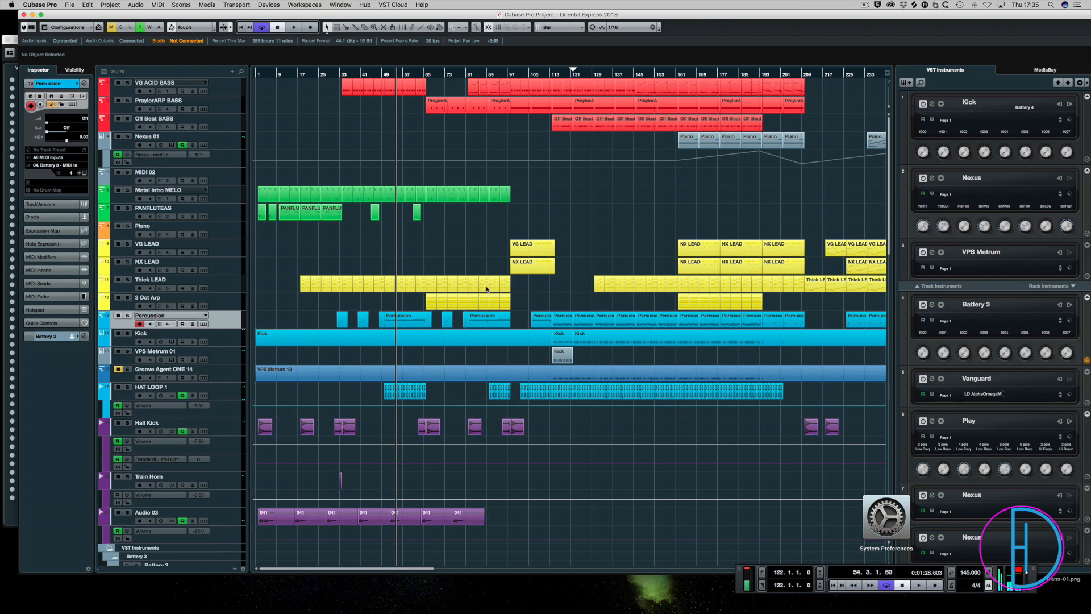
Audition the 3 Oct Arp track soloed from bar 73, unsolo it and save the project.
click(444, 76)
click(127, 298)
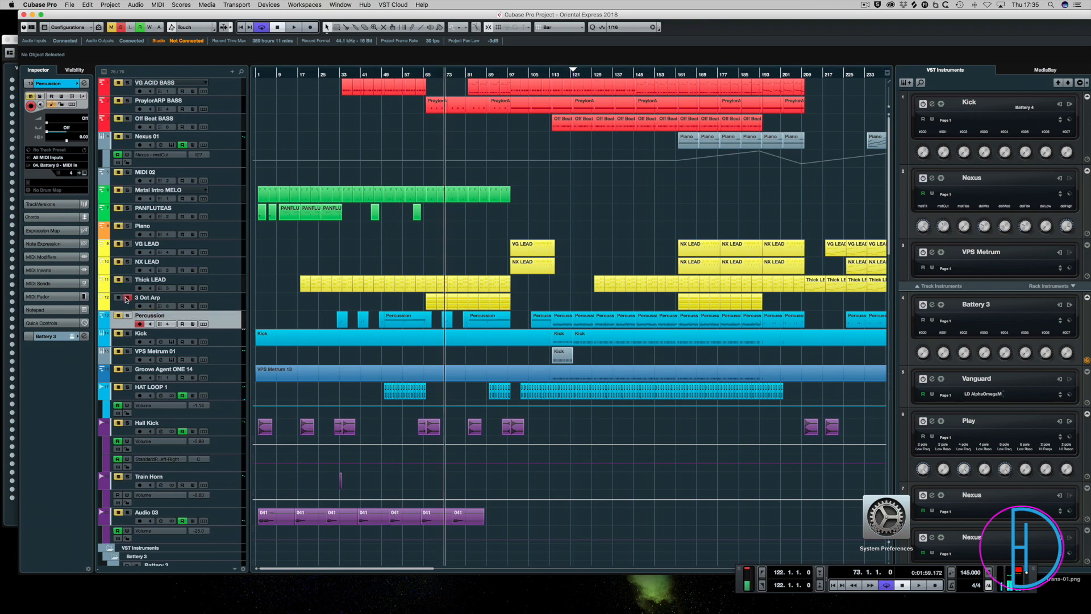
key(space)
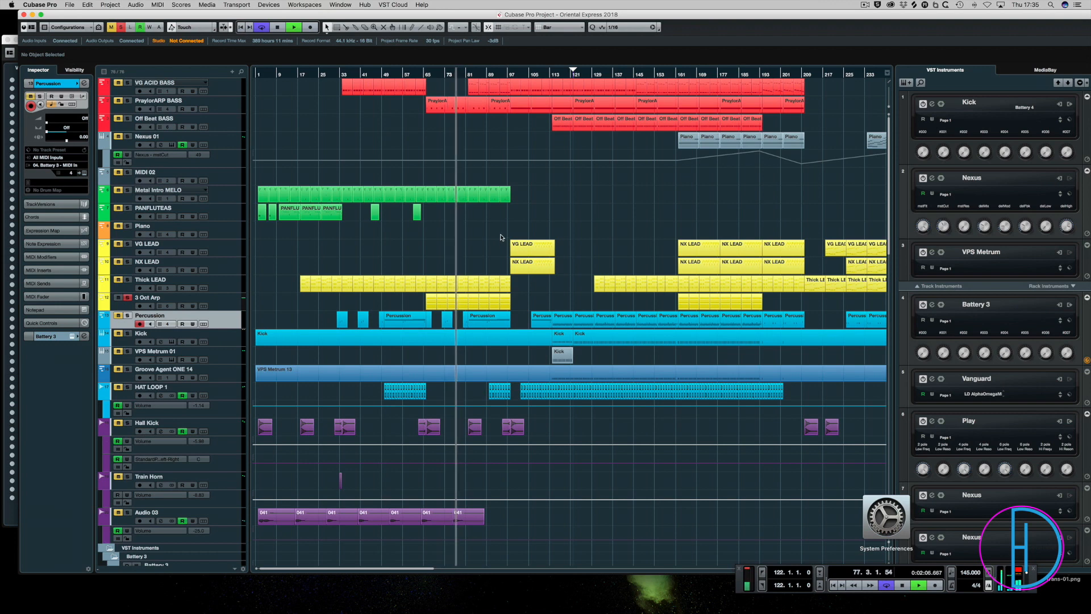
key(space)
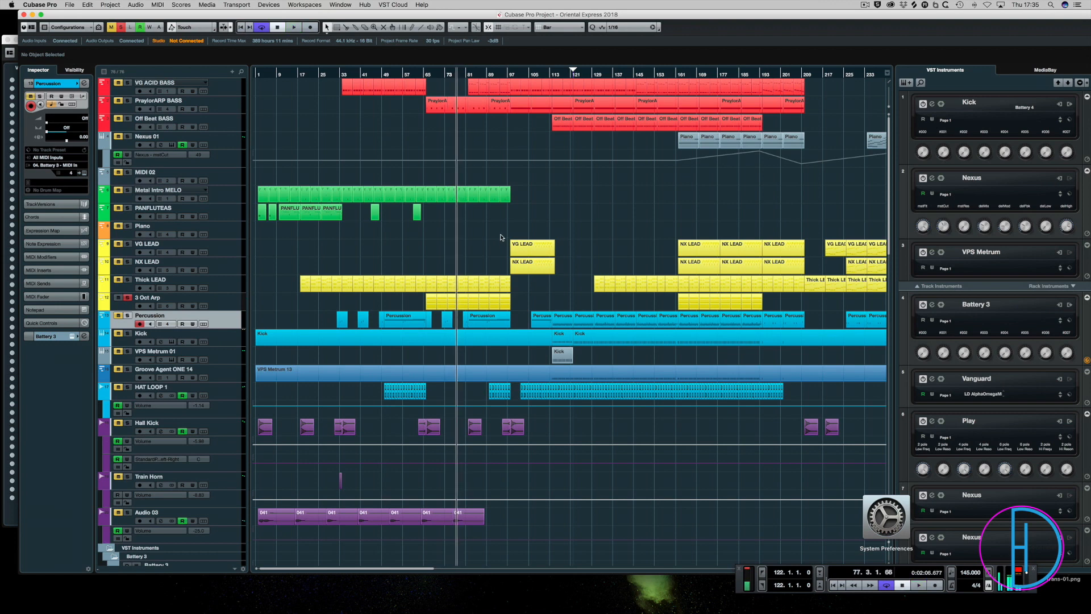
click(130, 298)
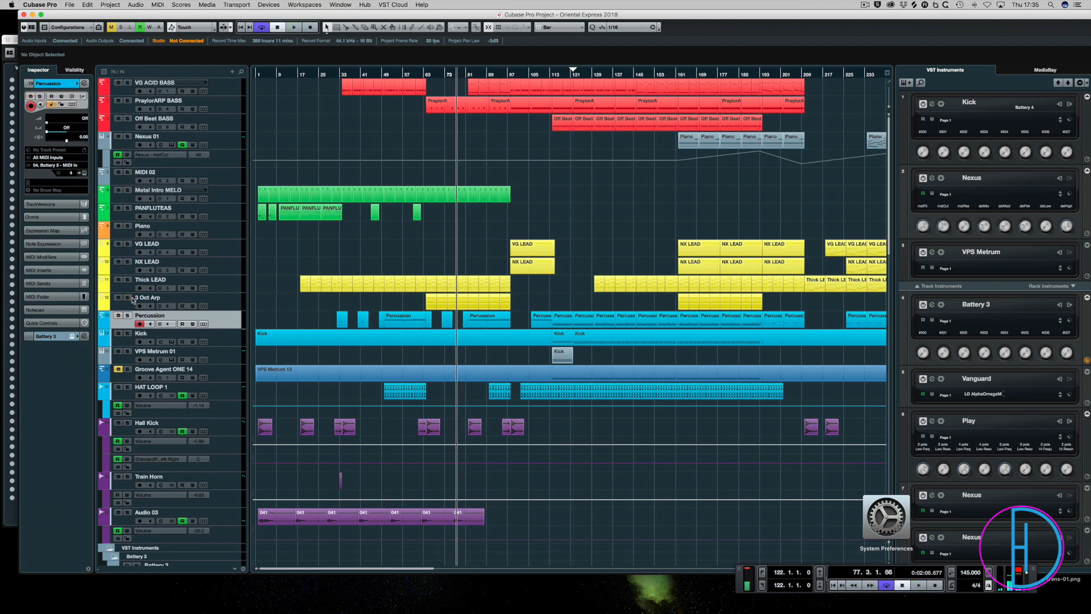
key(super+s)
Select the two Piano parts on the Nexus 01 track starting at bar 234 and set the locators around them.
click(681, 74)
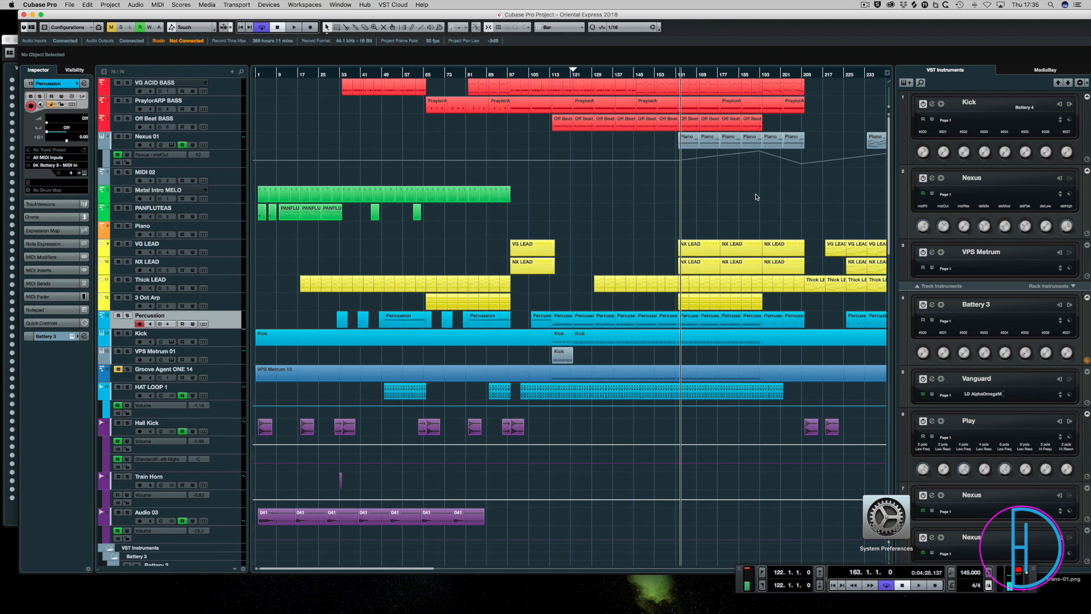
scroll(756, 197, right, 10)
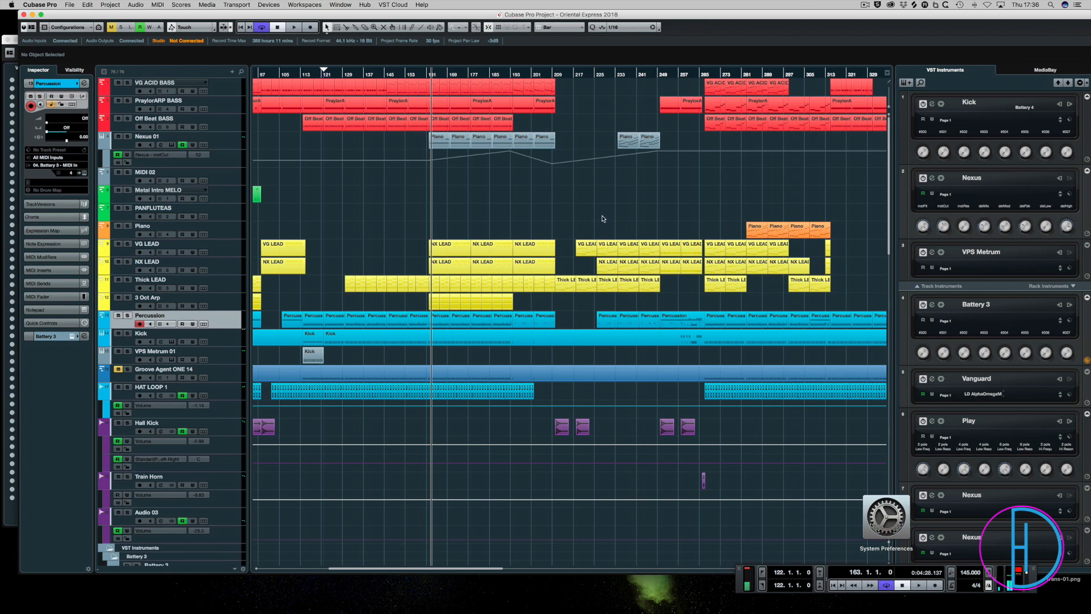
scroll(594, 215, left, 7)
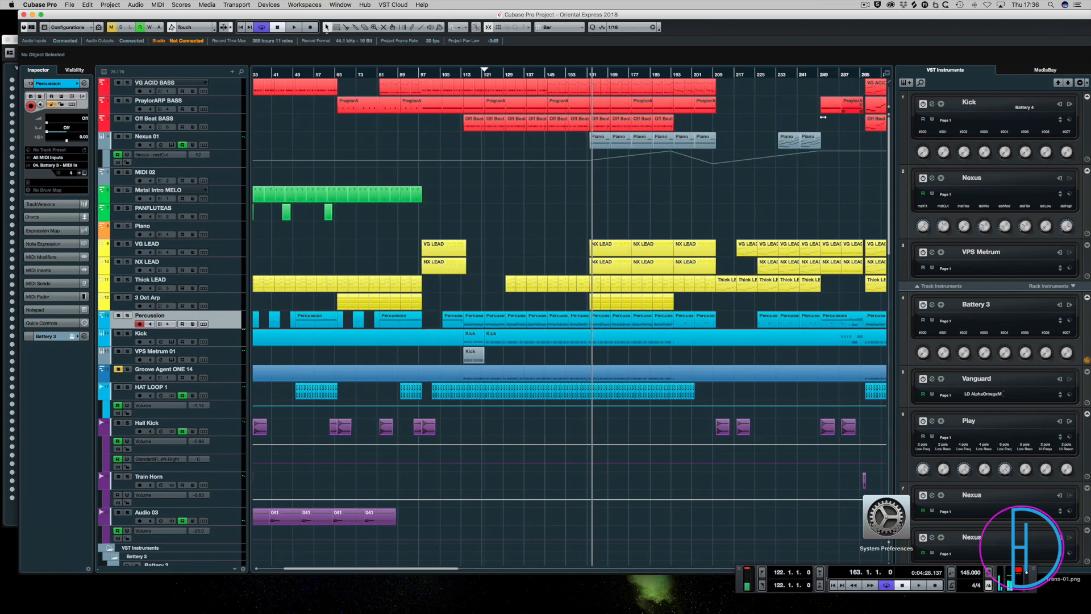
drag(783, 128, 812, 160)
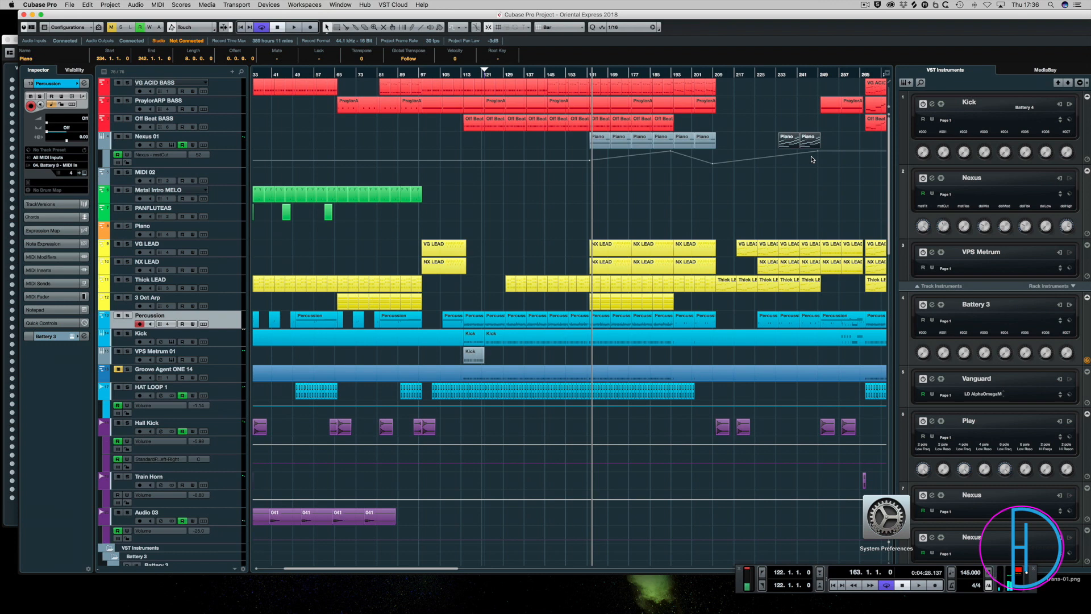
key(p)
Solo Nexus 01 and play its parts from bar 234 with the MixConsole open.
click(129, 137)
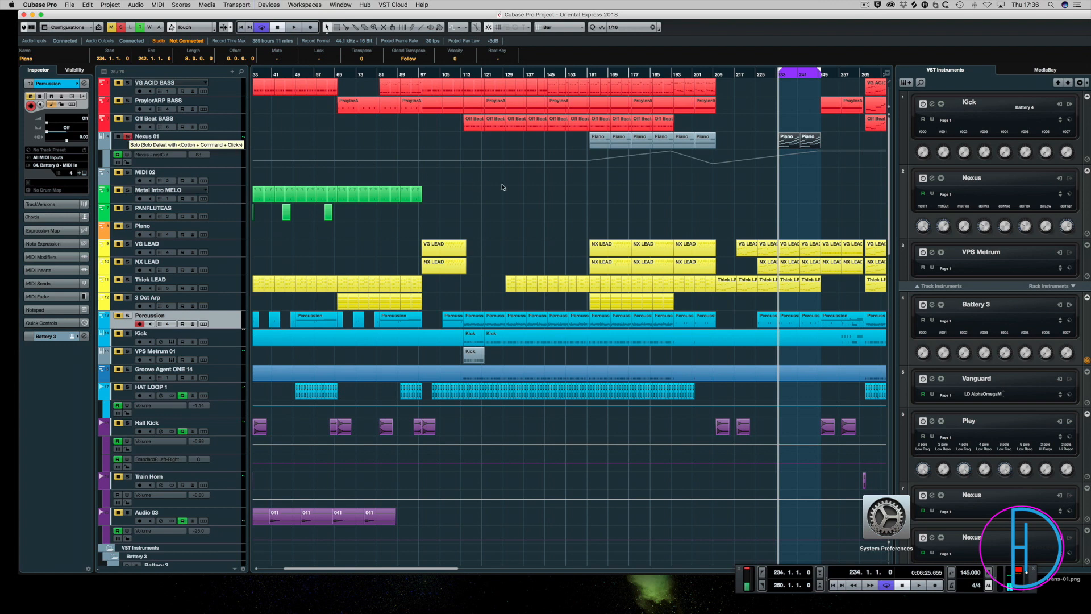
key(F3)
key(space)
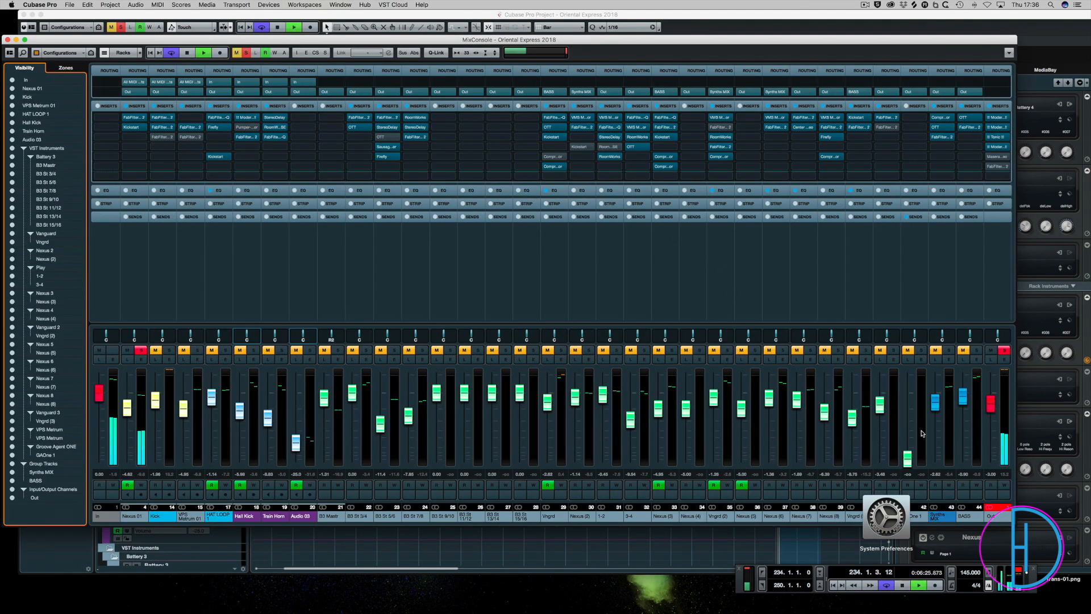
key(space)
Examine the FabFilter Pro-Q 2 curve and its mid-range band on Nexus 01's first insert, close the mixer and unsolo the track.
click(135, 118)
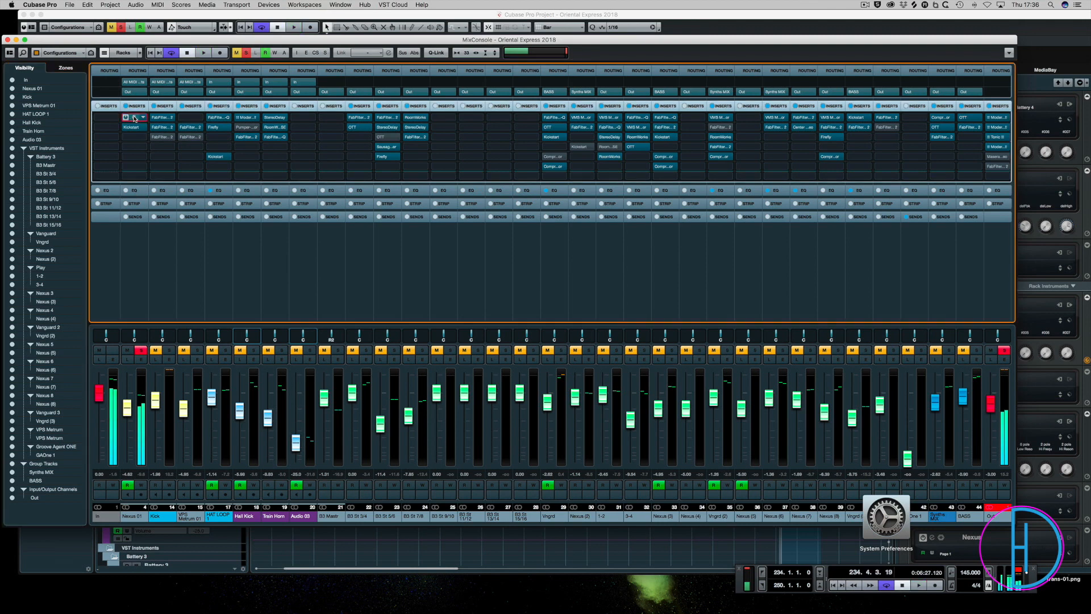
click(135, 117)
click(670, 257)
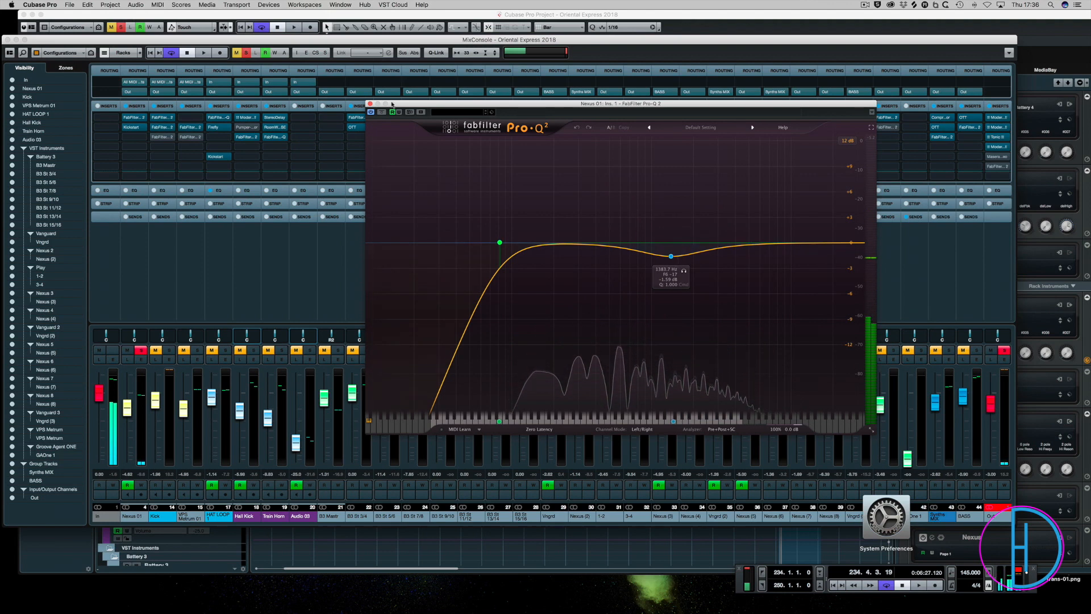
click(370, 104)
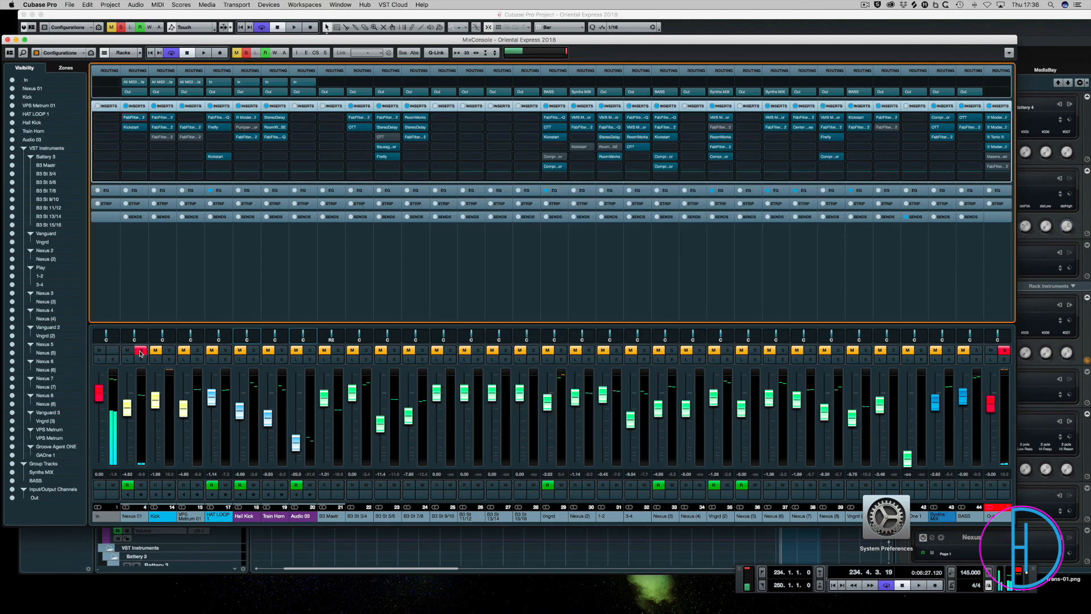
key(F3)
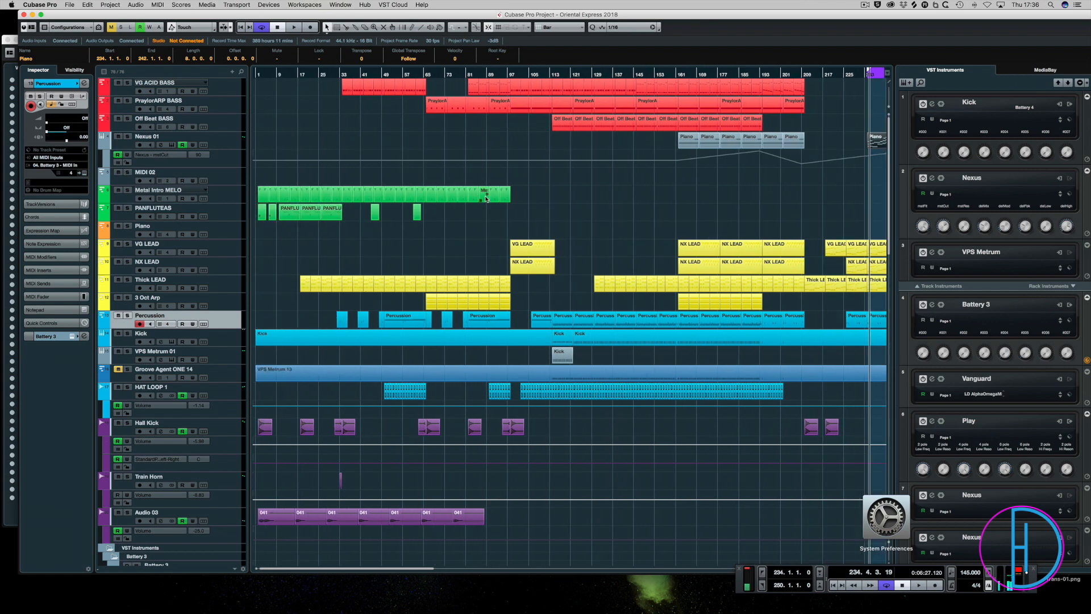
Zoom out to show the whole arrangement and place the playback position at bar 9.
key(g)
key(g)
key(g)
key(g)
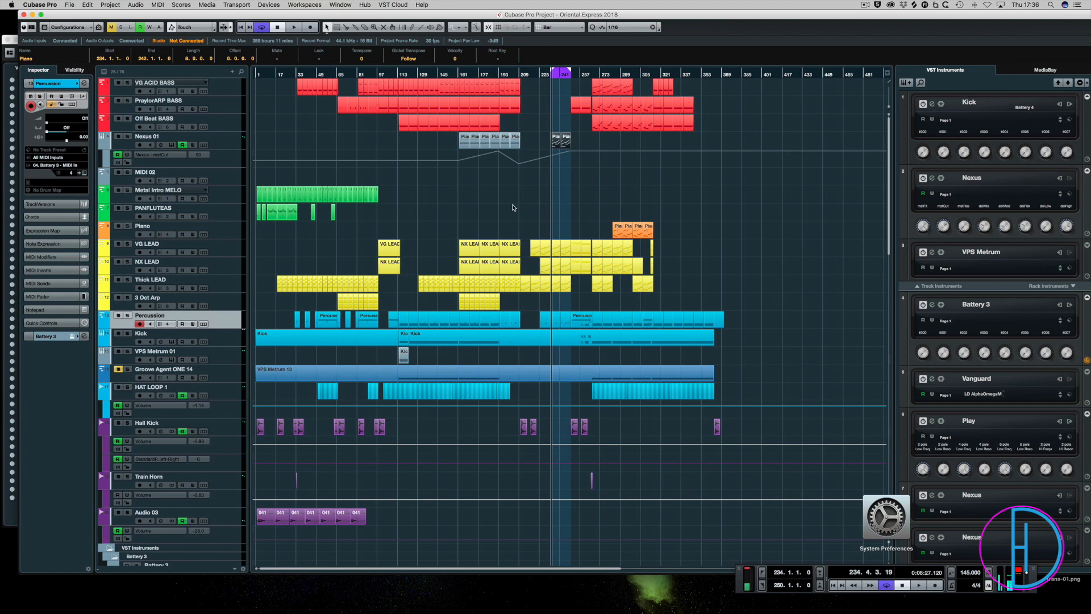
click(265, 75)
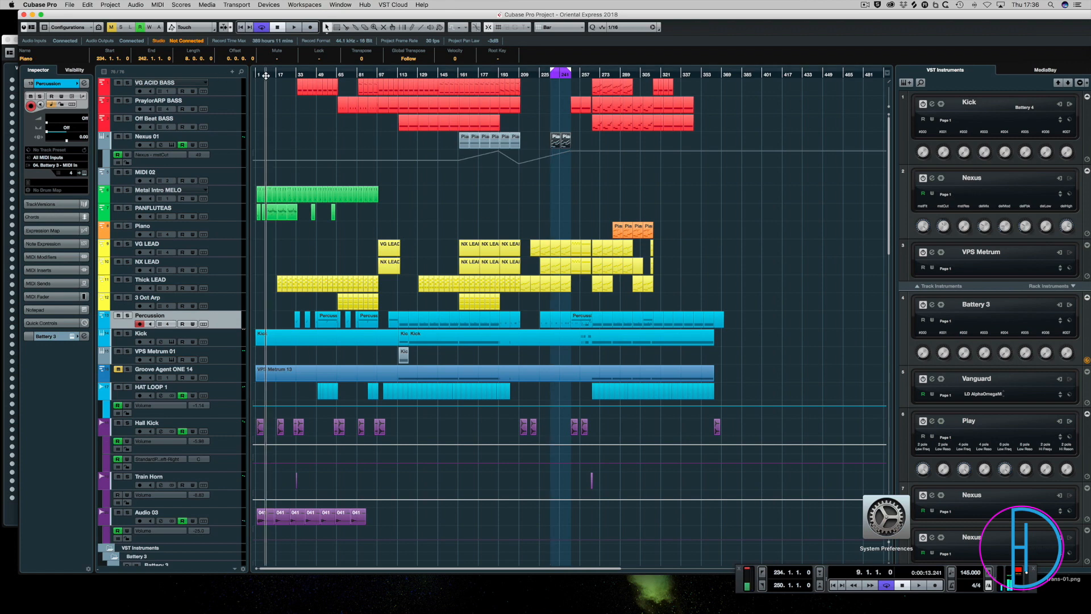